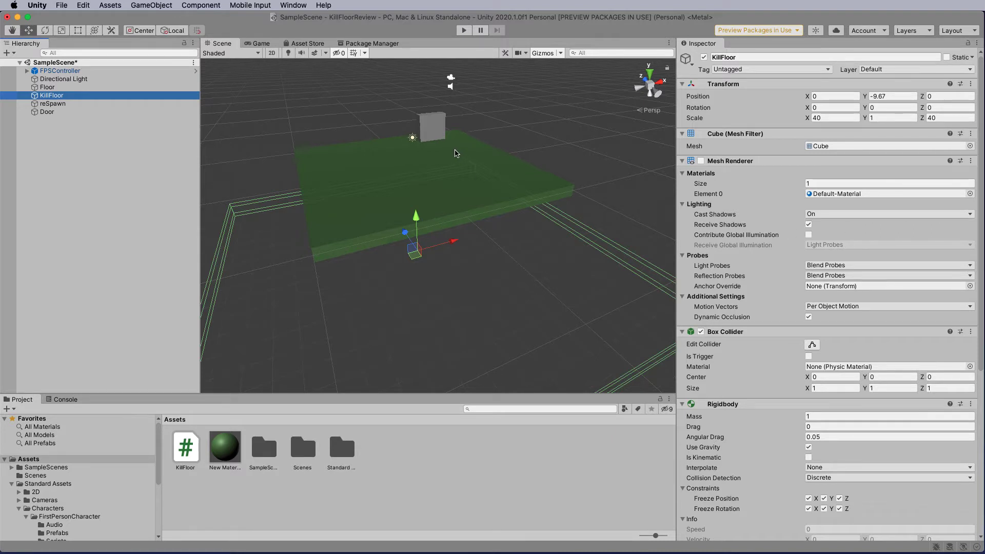
- Play the finished KillFloorReview kill-floor demo scene to preview it
click(462, 29)
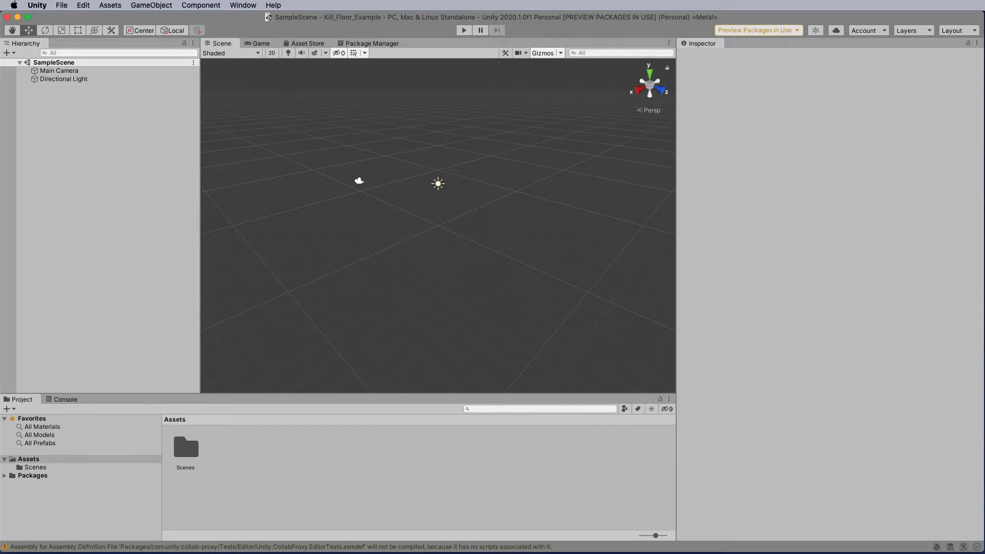
- Enable Auto Sync Transforms on the Physics page of Project Settings
click(82, 6)
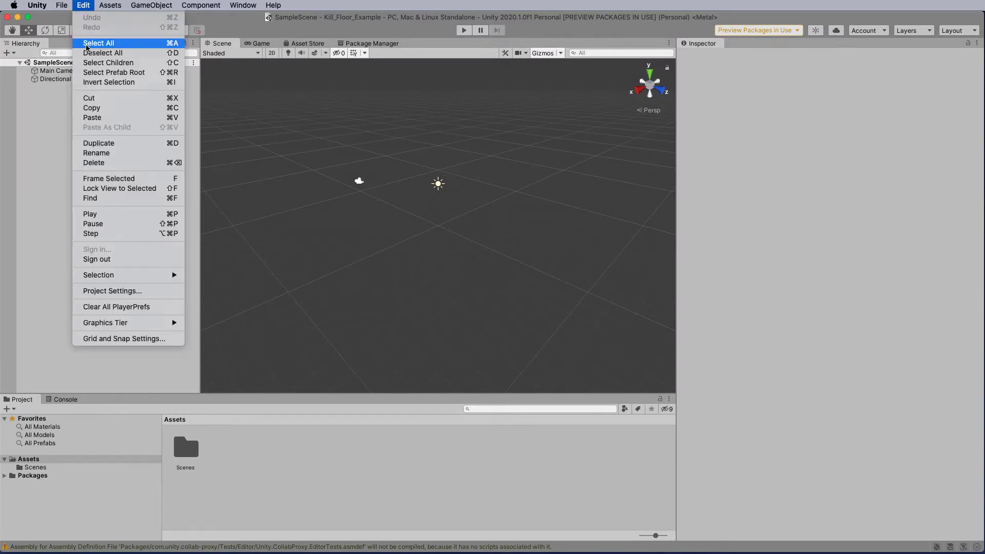
click(125, 294)
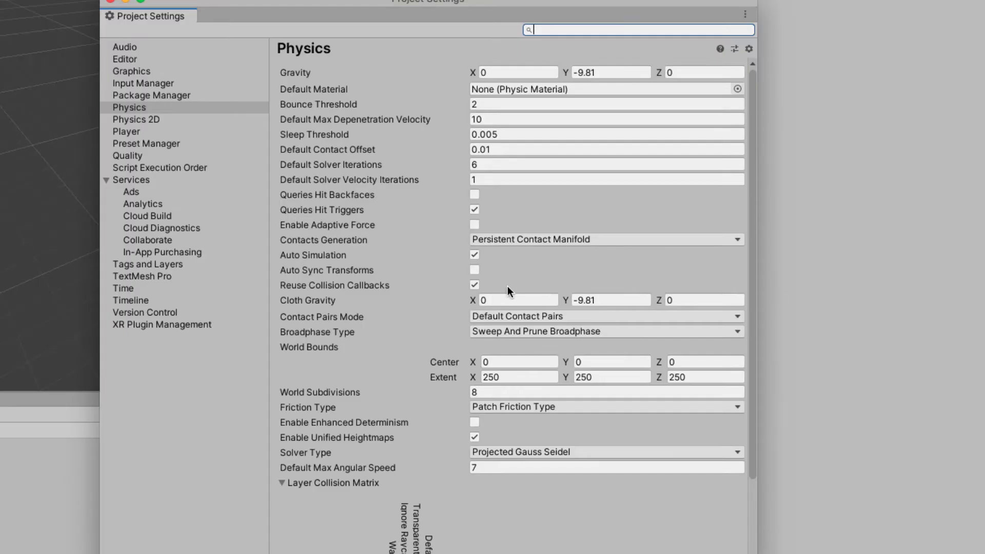
click(474, 271)
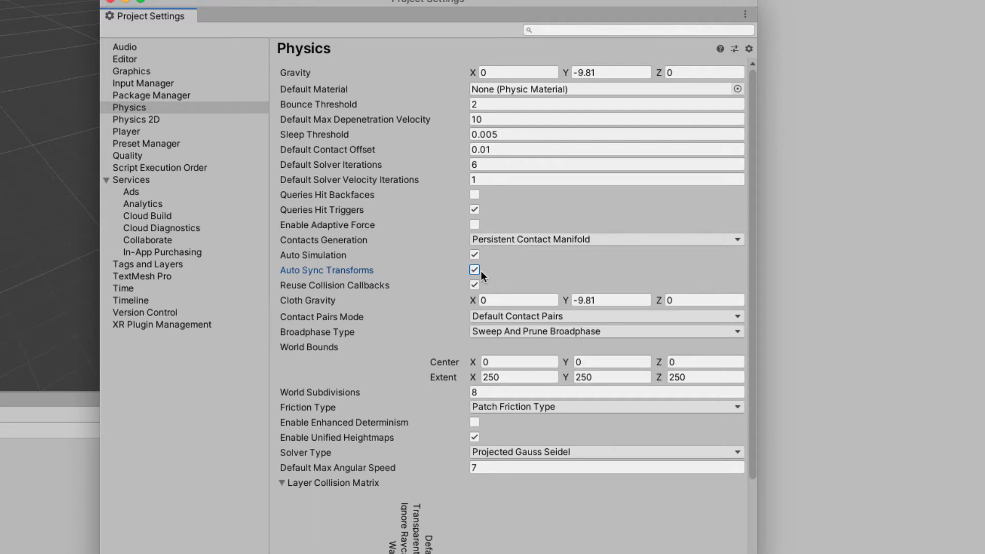
- Import all items of Standard Assets (for Unity 2018.4) from My Assets in Package Manager
click(111, 1)
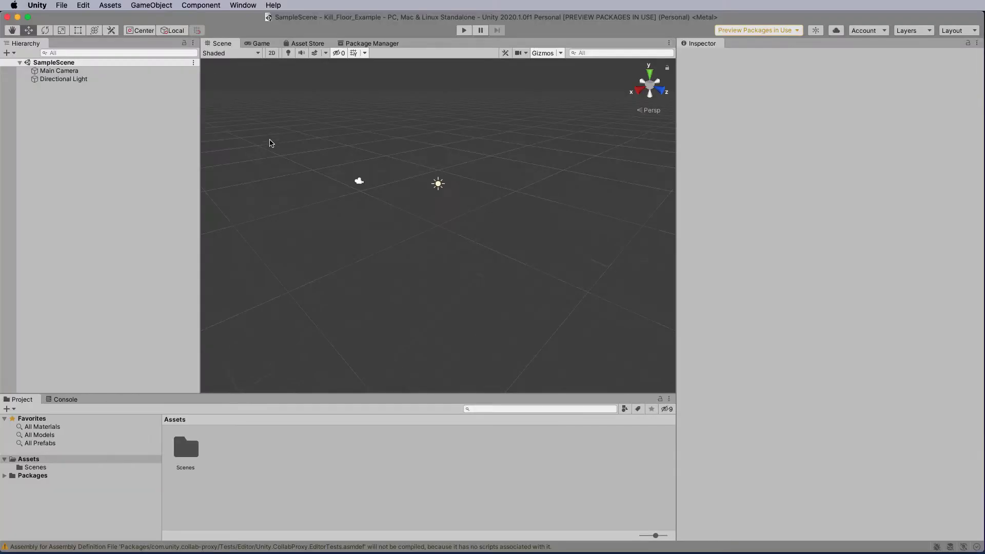
click(241, 5)
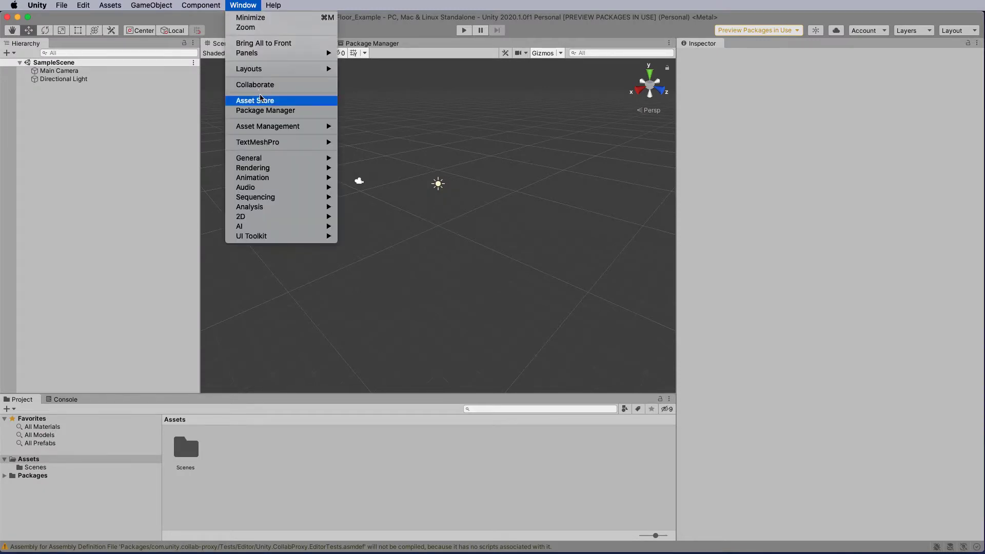
click(151, 116)
click(370, 44)
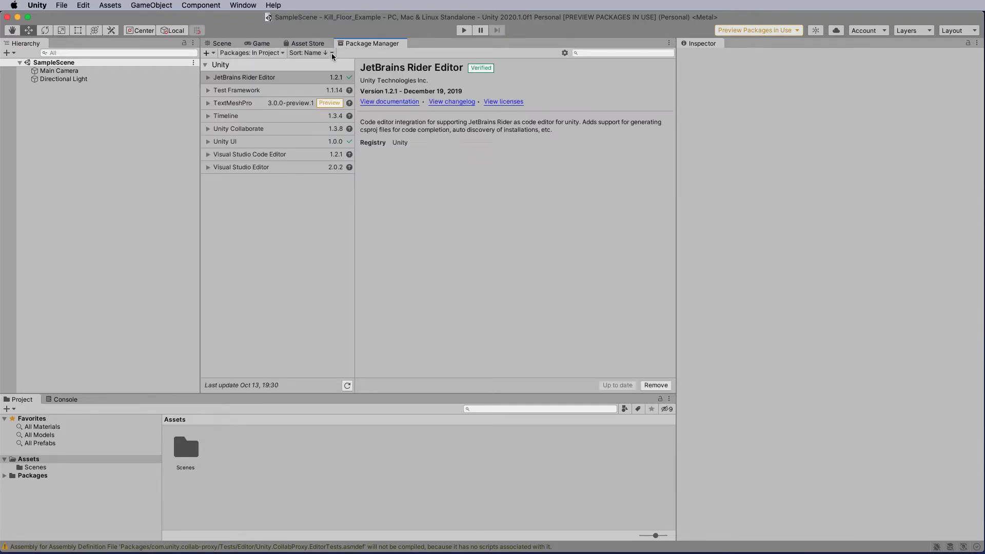
click(277, 53)
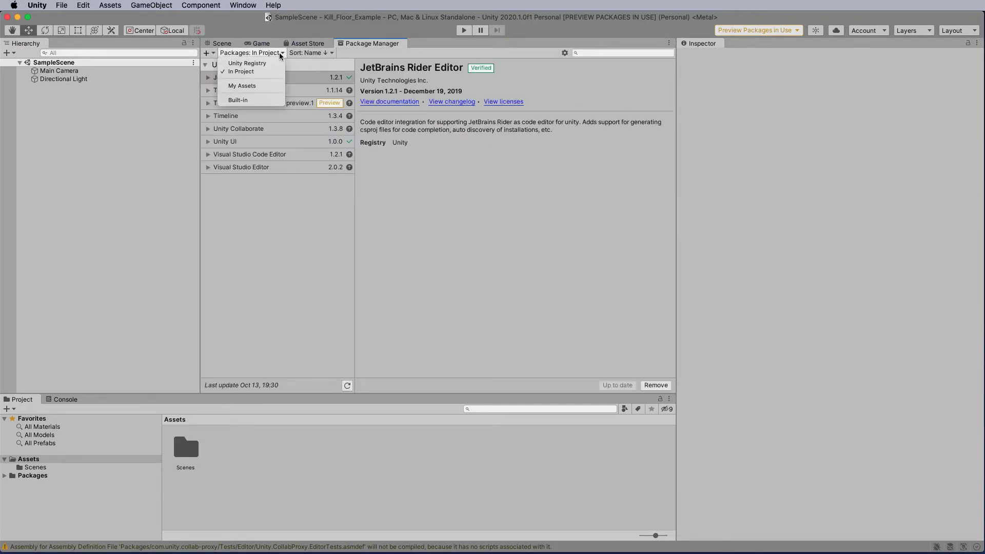
click(241, 86)
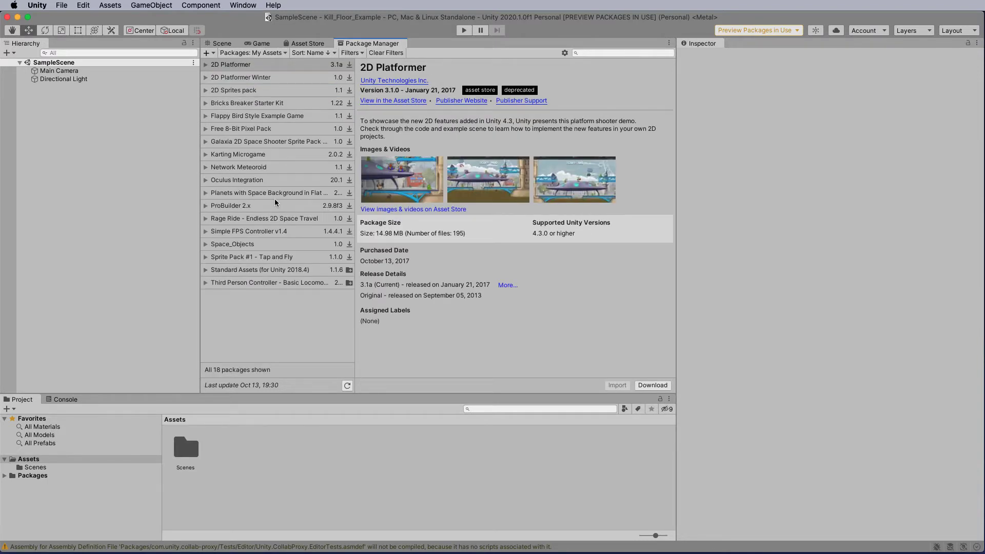
click(251, 269)
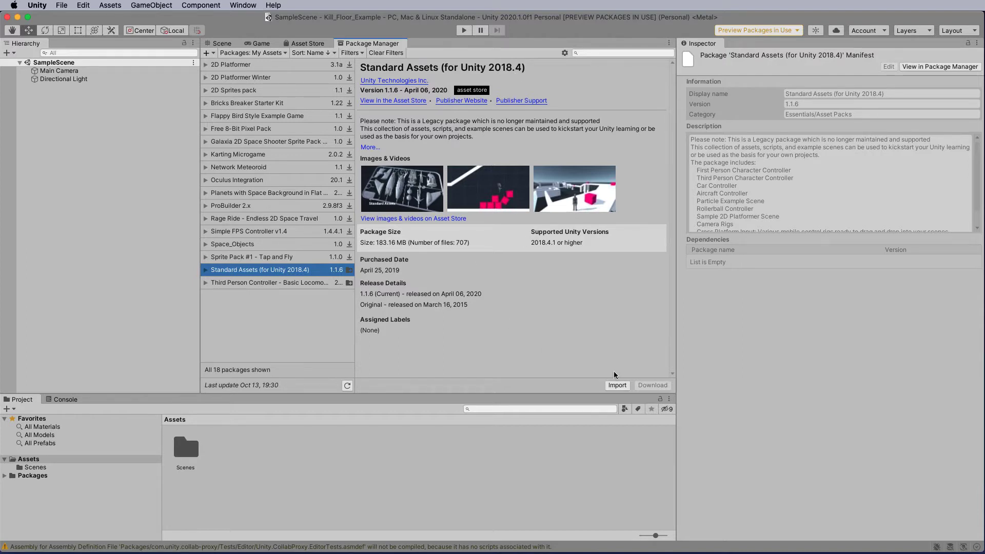
click(616, 386)
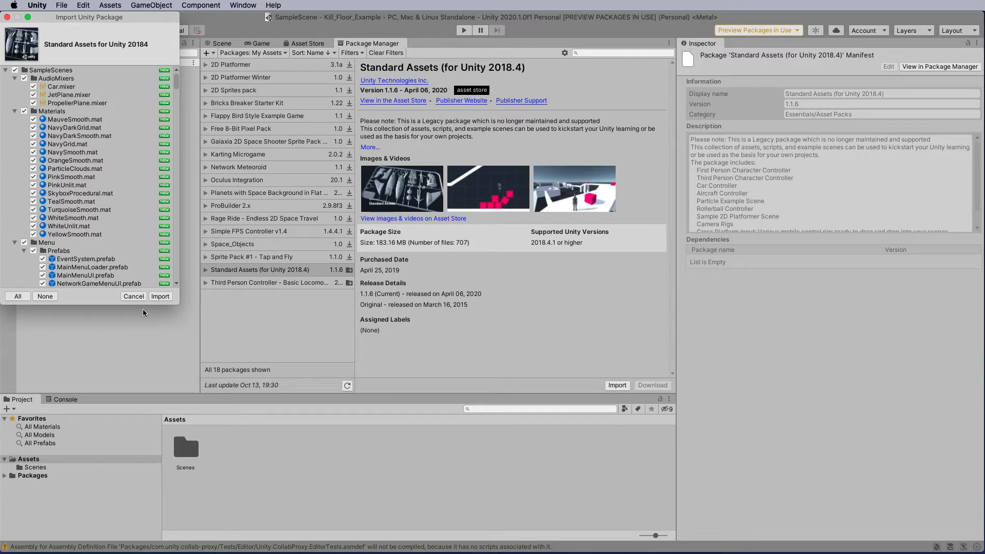
click(159, 296)
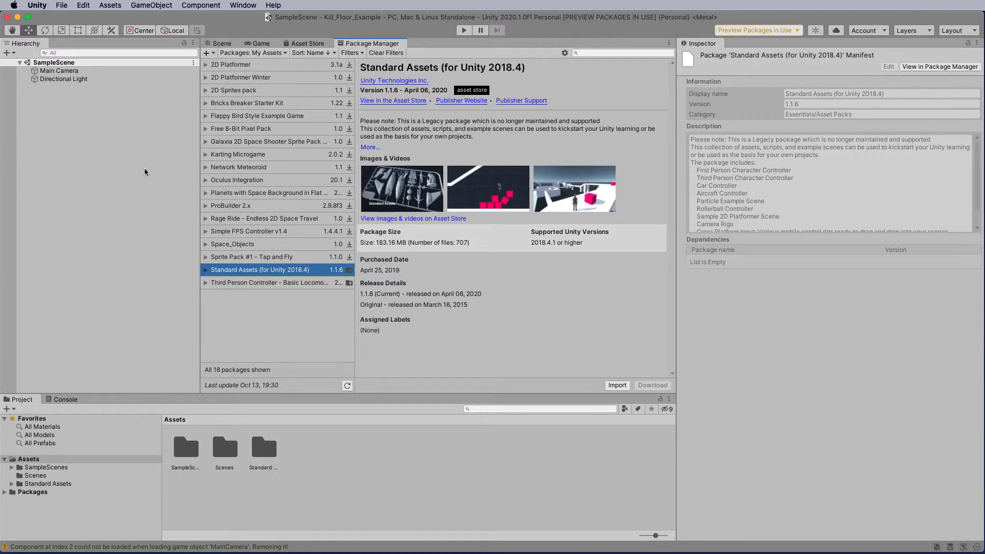
- Add a 3D Cube to the scene from the Hierarchy
click(219, 45)
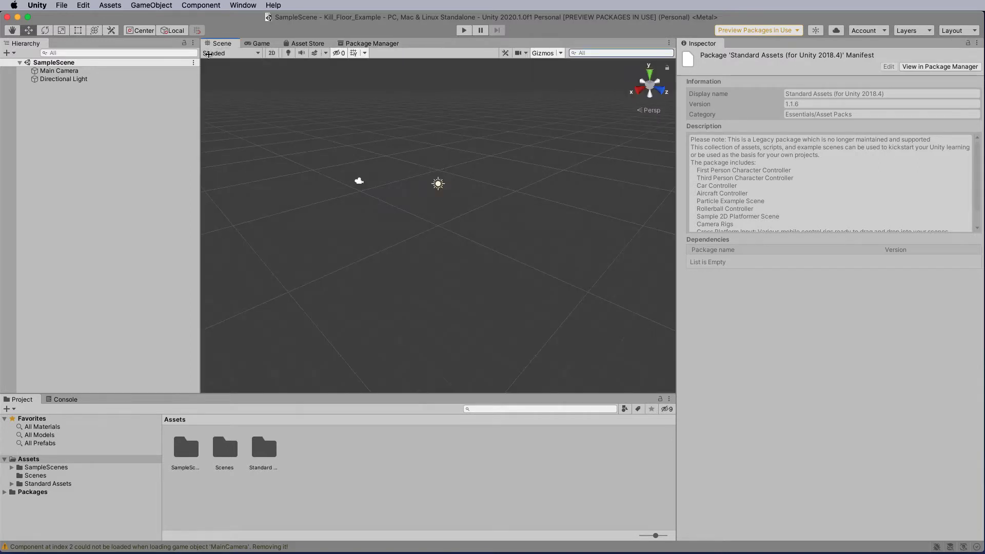
right_click(57, 111)
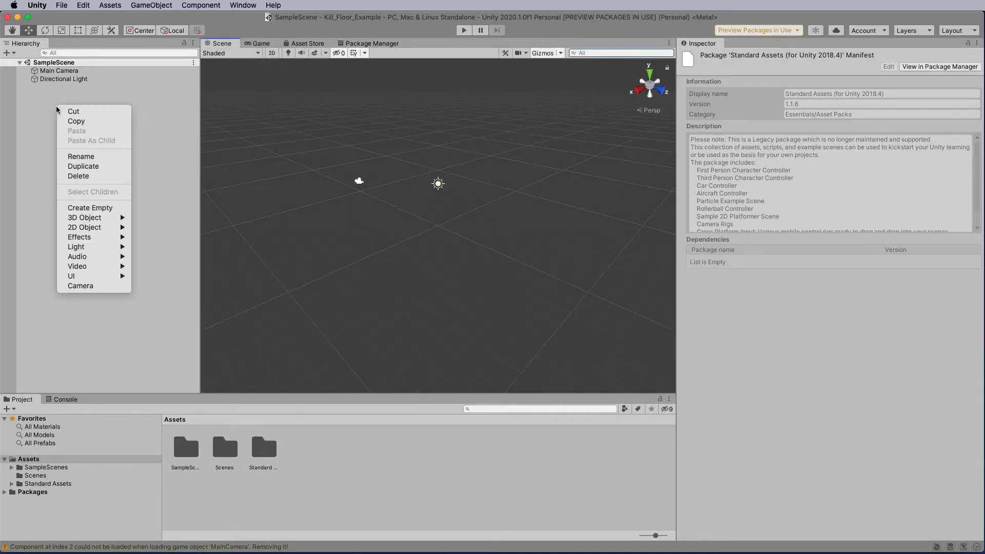
mouse_move(74, 217)
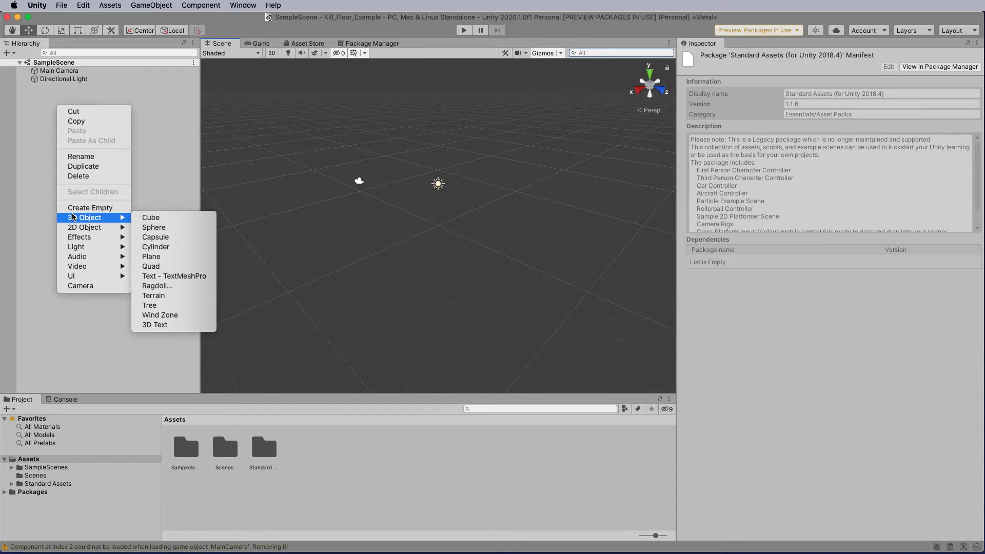
click(151, 217)
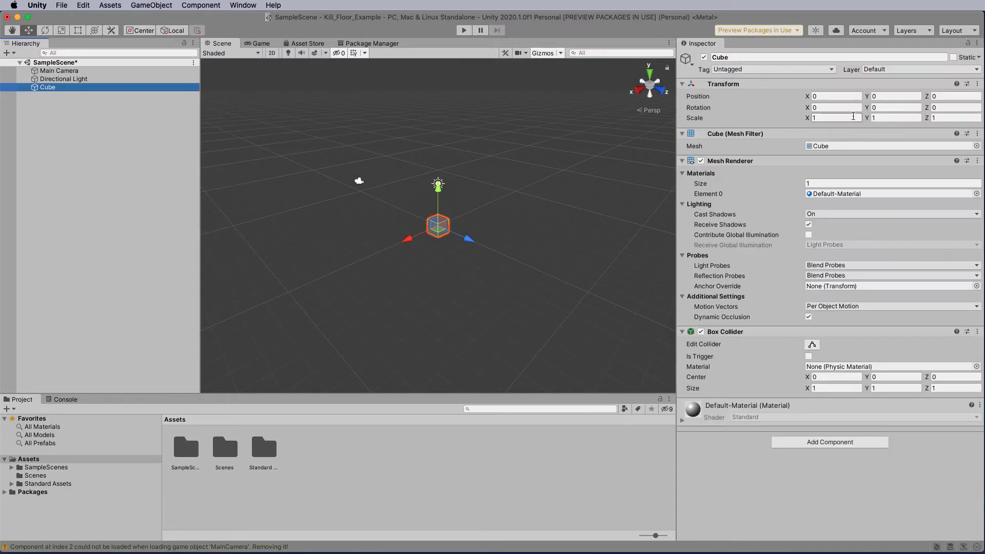
- Scale the cube to 20 on X and Z, then try a play test
click(847, 118)
key(BackSpace)
text(20)
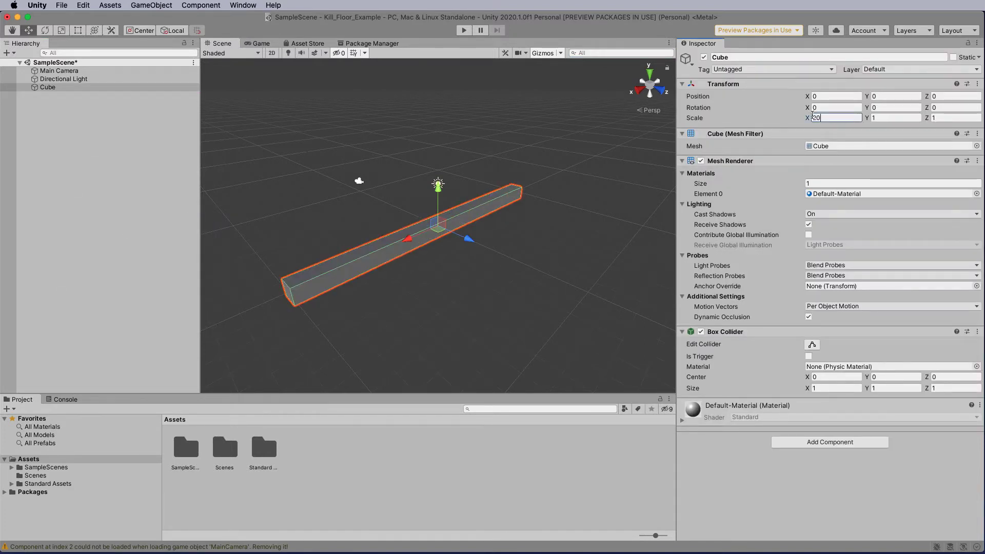
key(Tab)
key(Tab)
text(20)
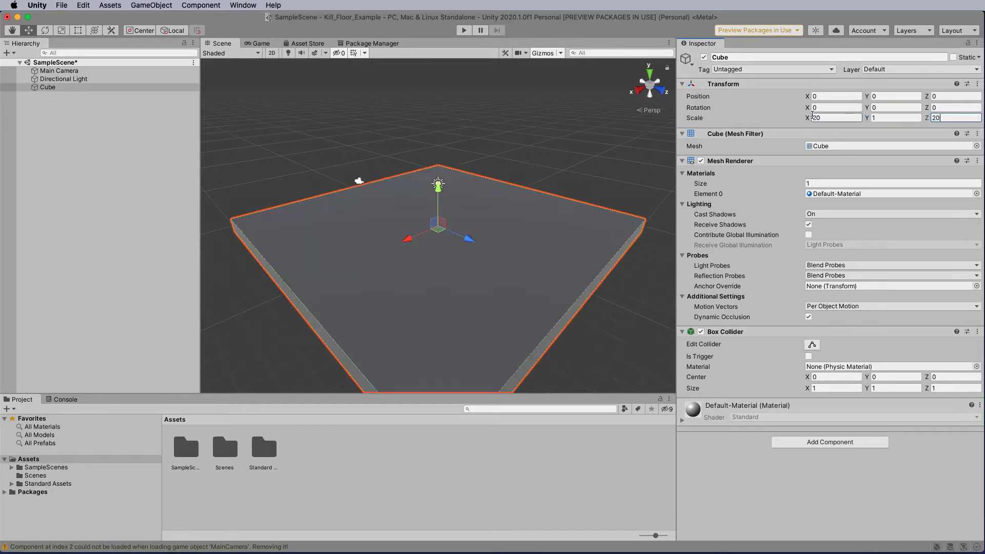
click(464, 31)
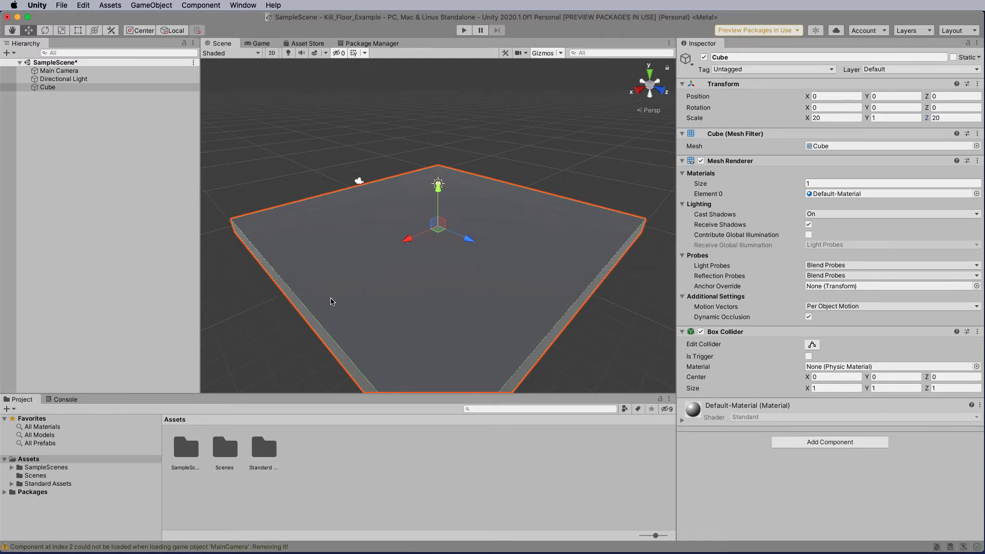
click(65, 400)
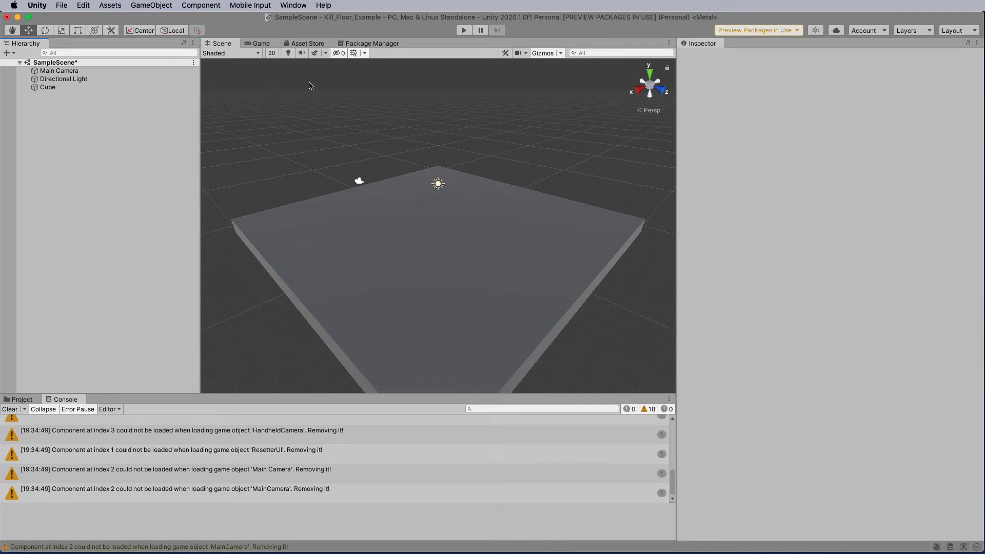
click(463, 30)
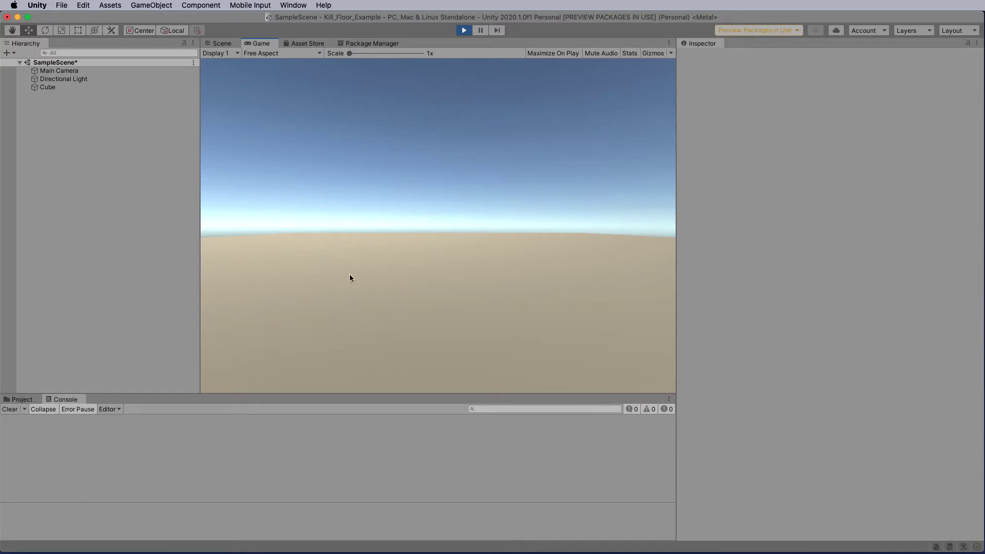
click(22, 399)
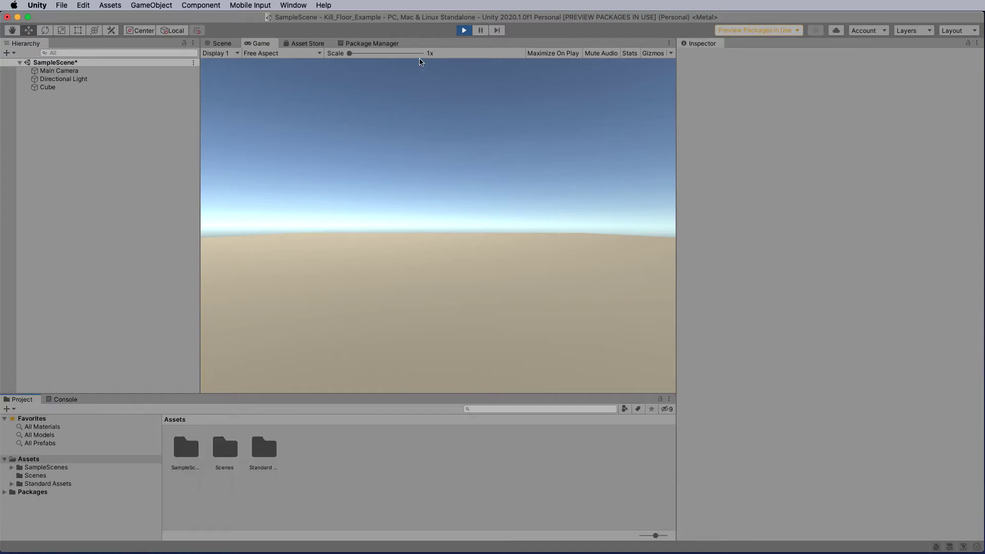
click(464, 32)
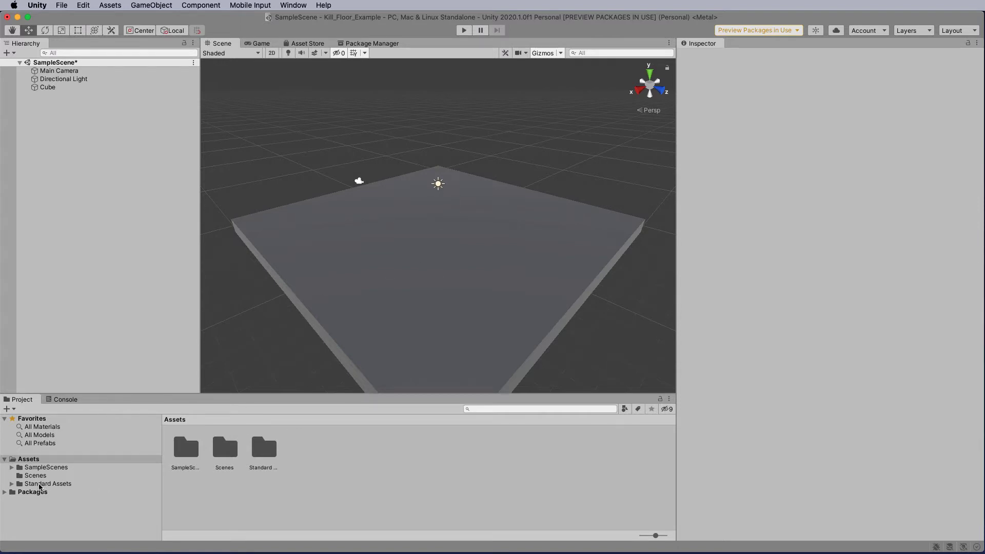
- Drag the FPSController prefab into the scene and raise it to Y 3.11
click(42, 484)
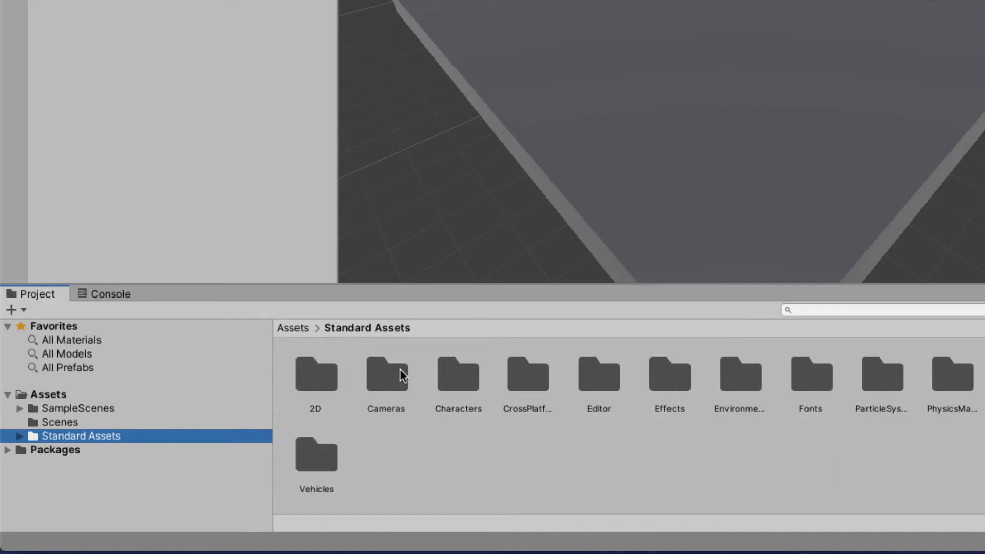
double_click(440, 374)
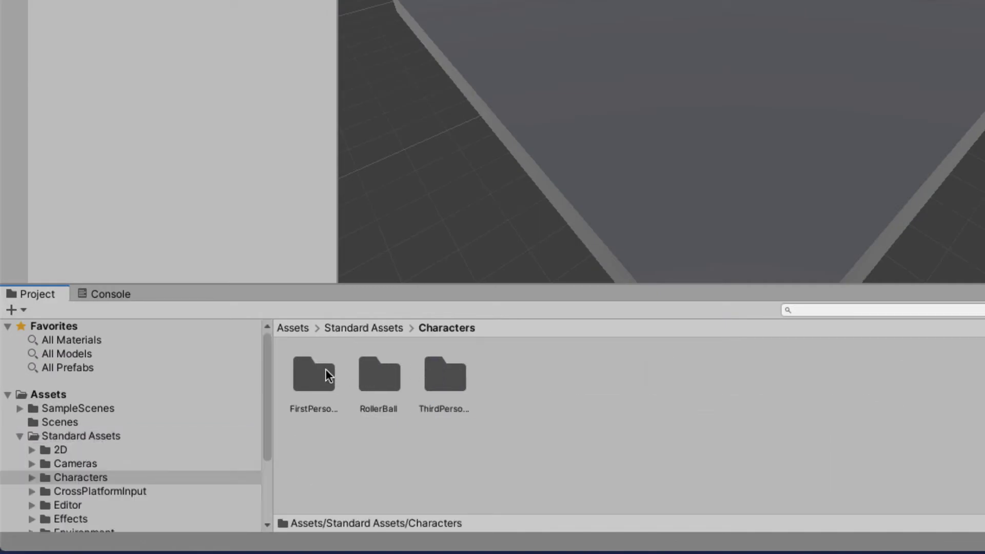
double_click(323, 371)
double_click(451, 367)
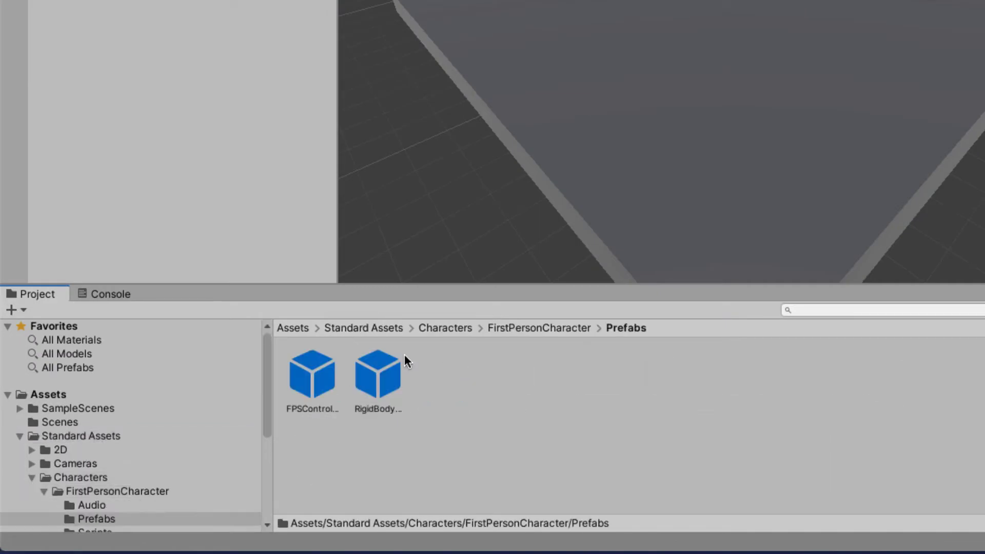
drag(308, 372, 728, 4)
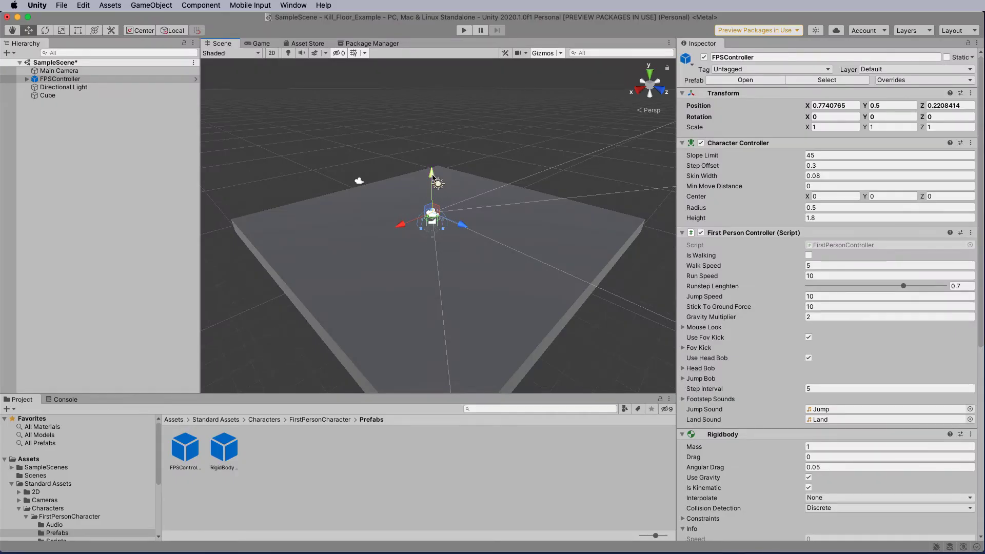
drag(432, 177, 438, 139)
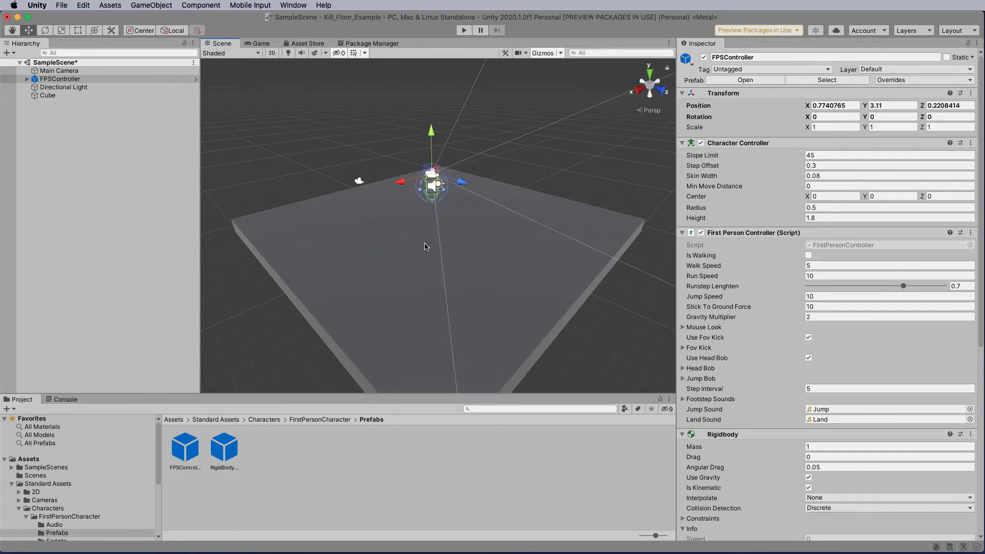
- Play-test, walking the player off the slab's edge with D, then stop playing
click(463, 31)
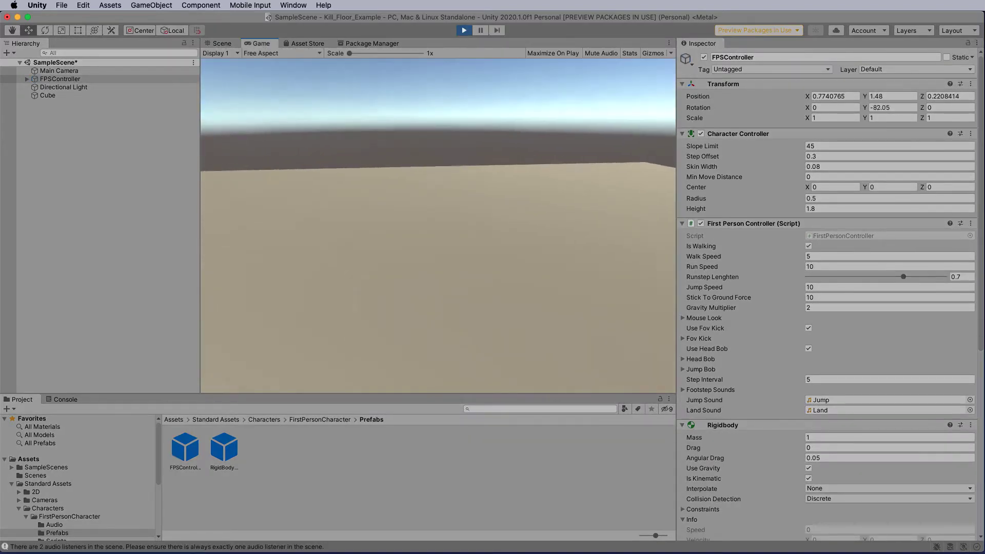
key(d)
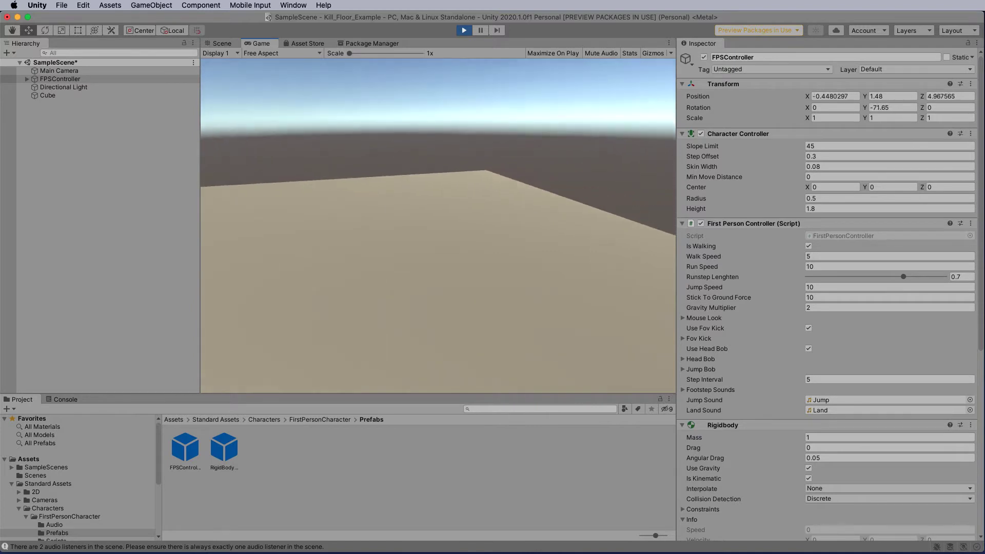
key(d)
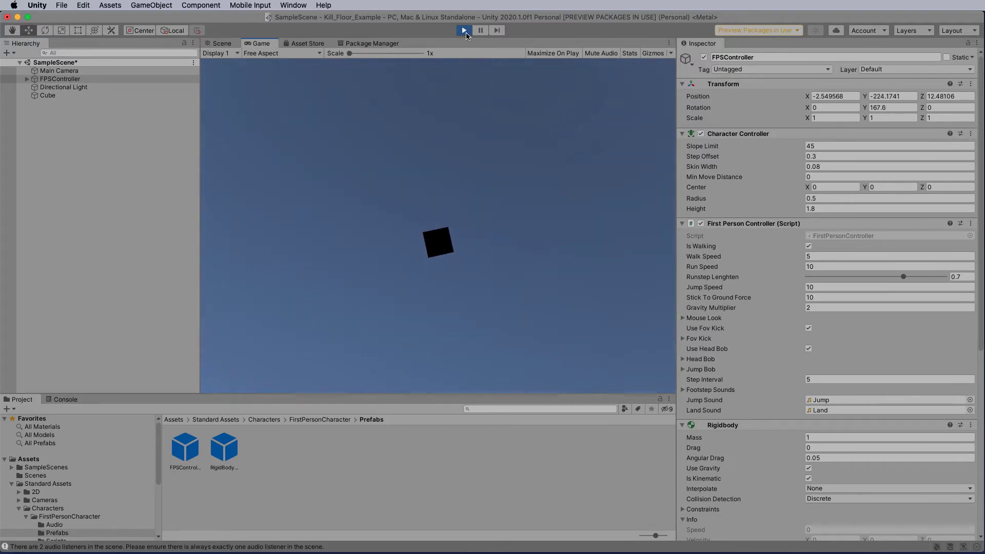
click(464, 31)
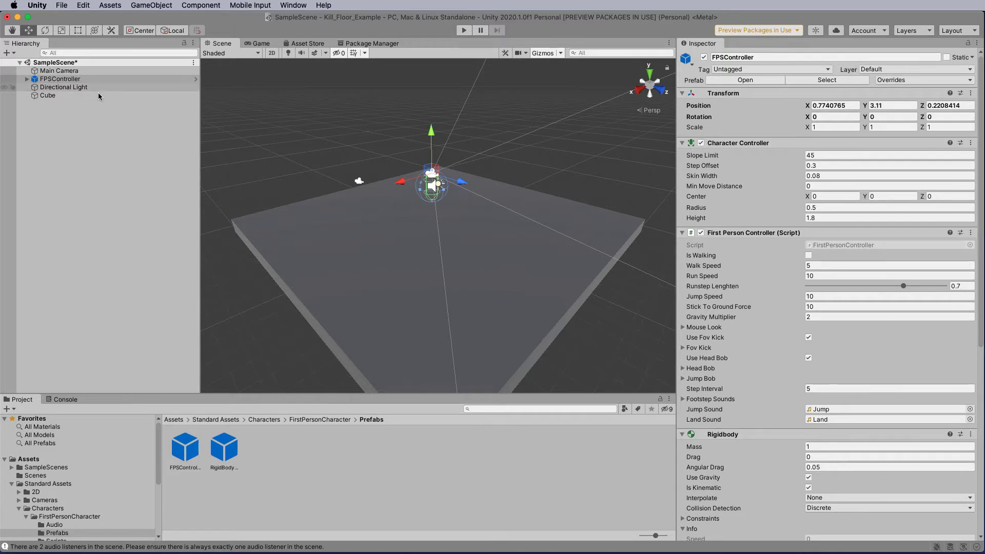
- Delete the Main Camera from the scene
click(69, 72)
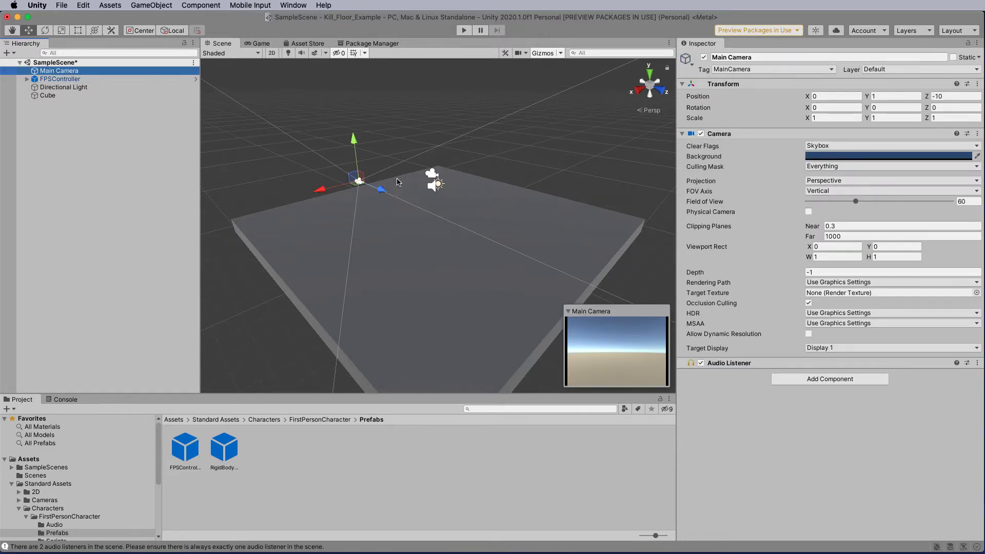
right_click(66, 71)
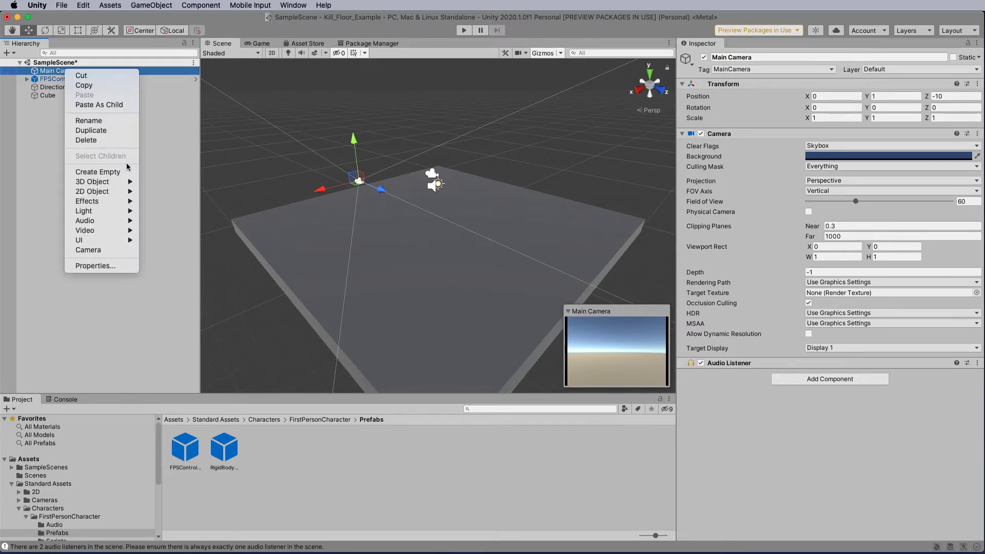
click(86, 140)
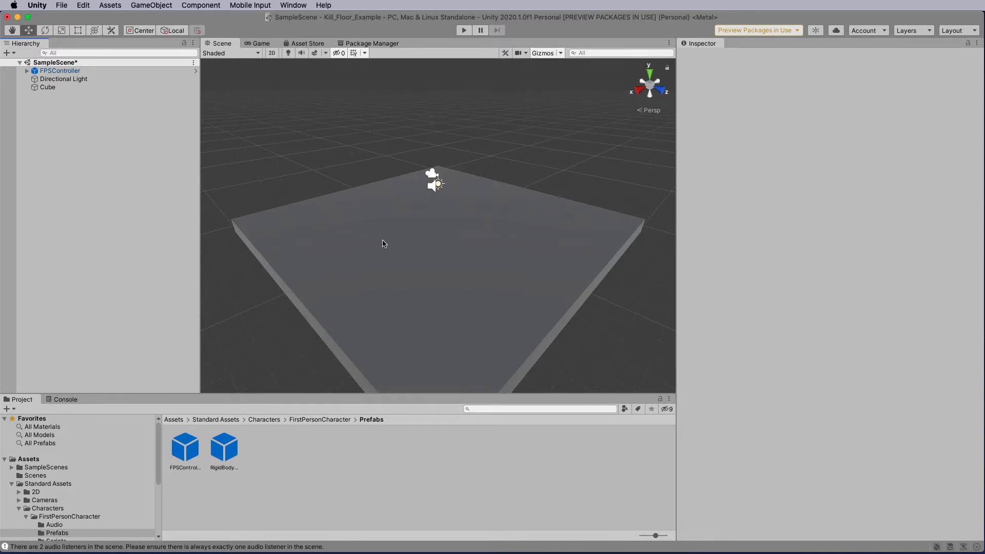
- Select the Cube platform in the Hierarchy and begin renaming it
scroll(384, 244, down, 5)
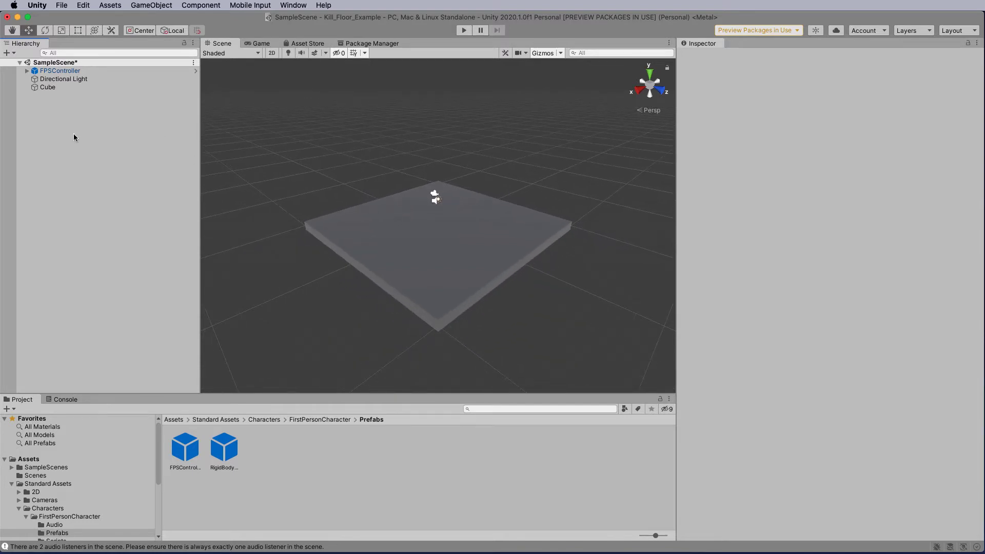
click(46, 88)
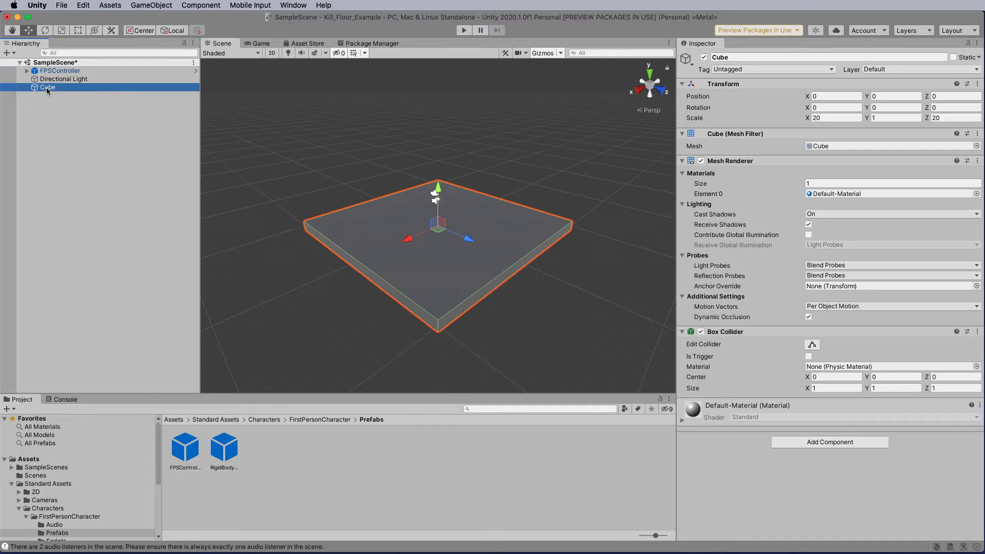
click(46, 87)
- Name the platform Floor and add a second Cube to the scene
text(Floor)
key(Return)
click(51, 131)
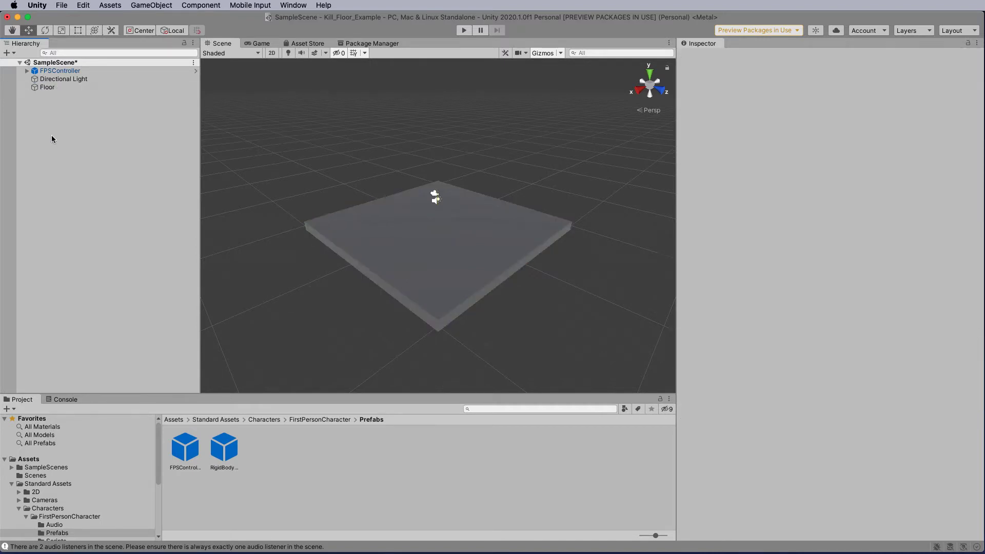
right_click(49, 125)
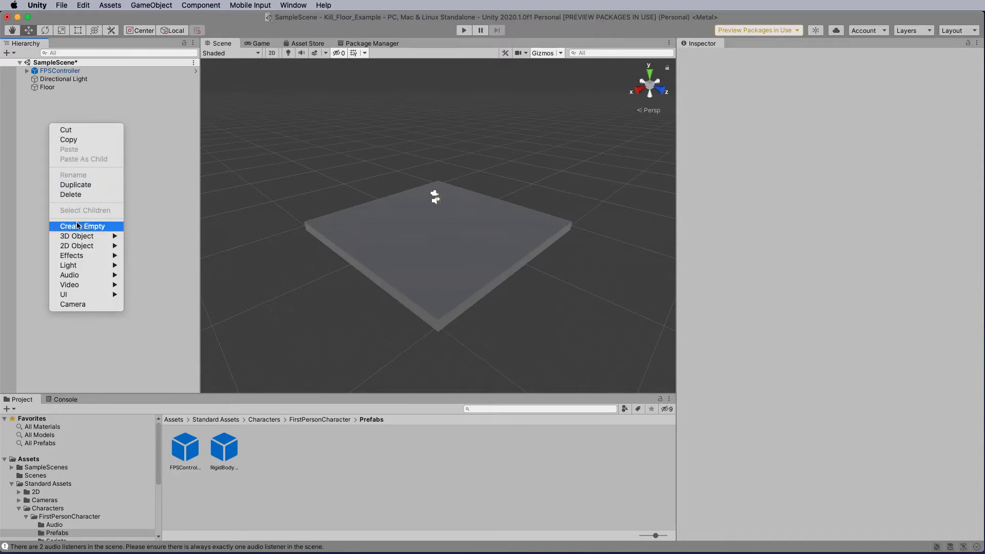
mouse_move(82, 236)
click(145, 236)
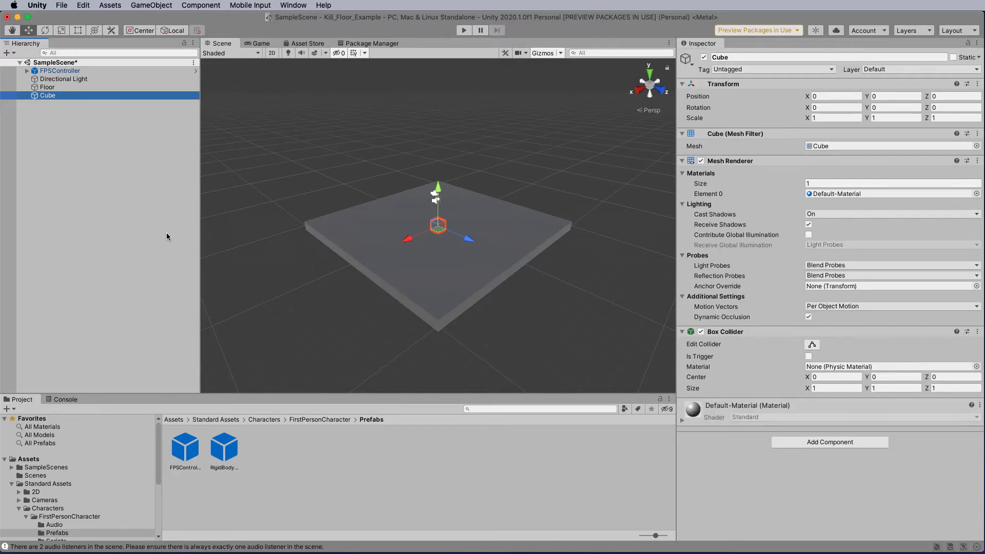
- Scale the new cube to 40 × 1 × 40 and lower it to Y -10 beneath Floor
click(820, 118)
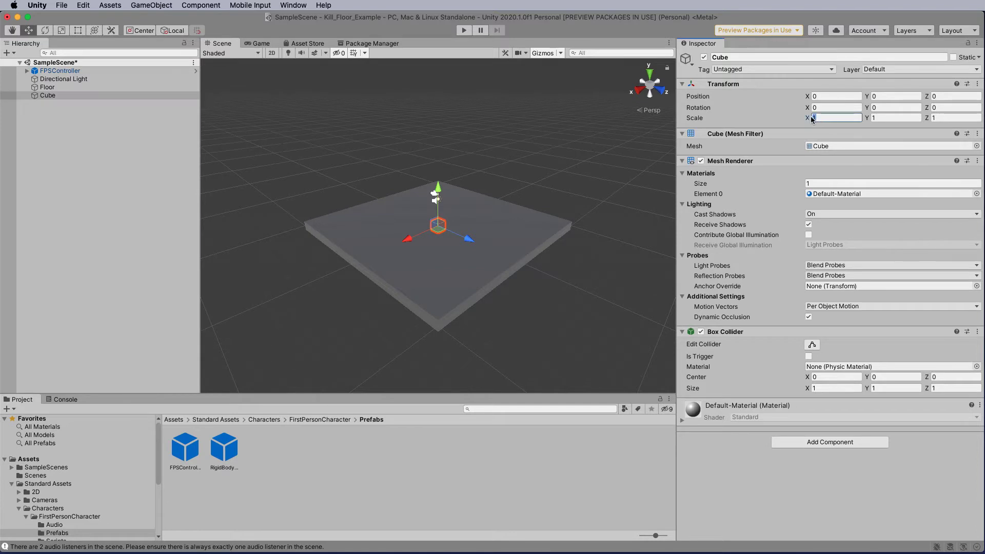
text(40)
key(Tab)
key(Tab)
text(40)
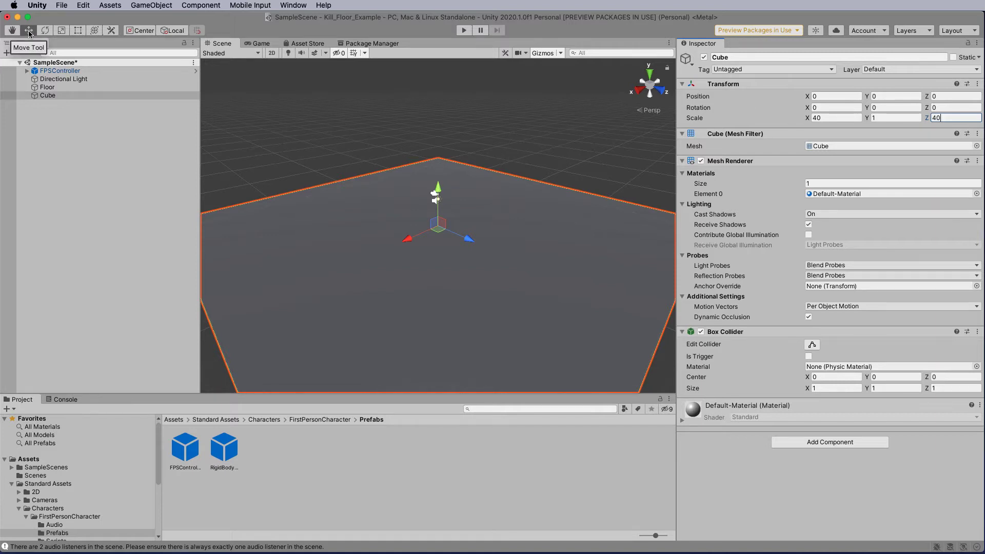
drag(437, 187, 432, 263)
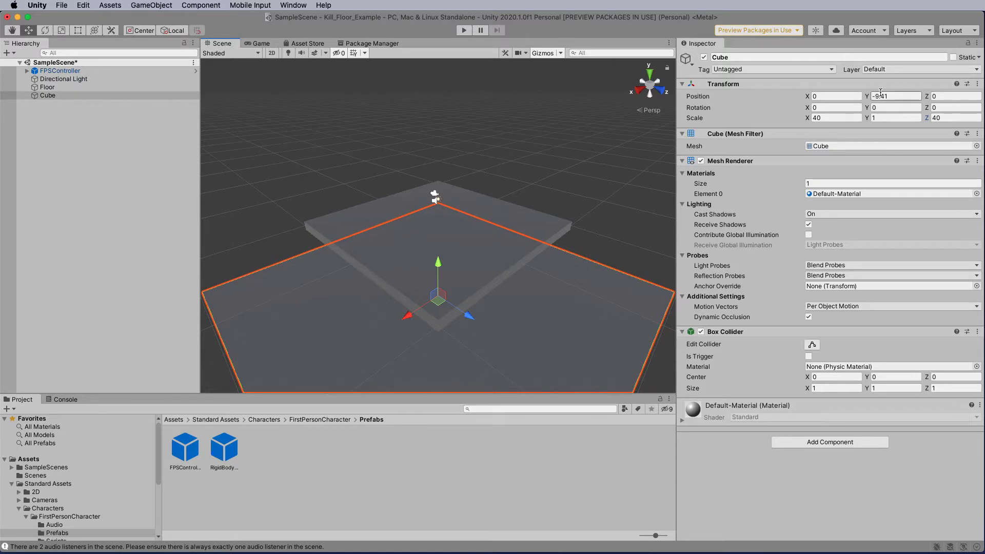
drag(906, 96, 877, 97)
text(10)
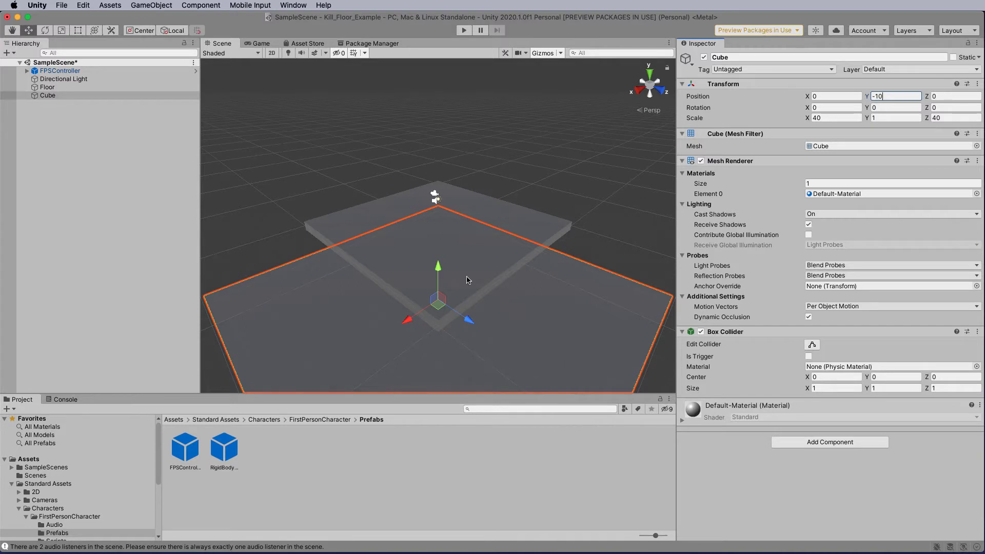
click(489, 216)
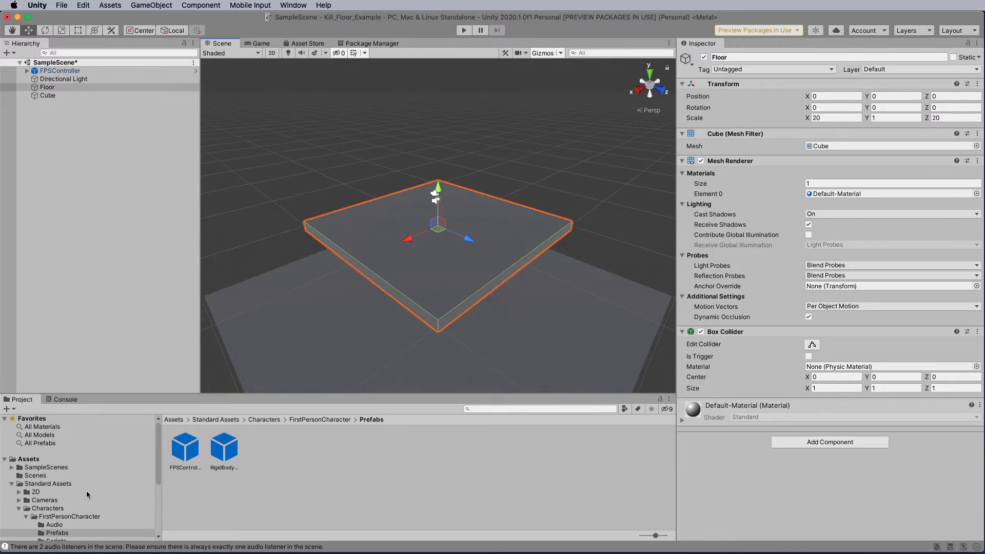
- Create a New Material in the Assets folder
click(36, 462)
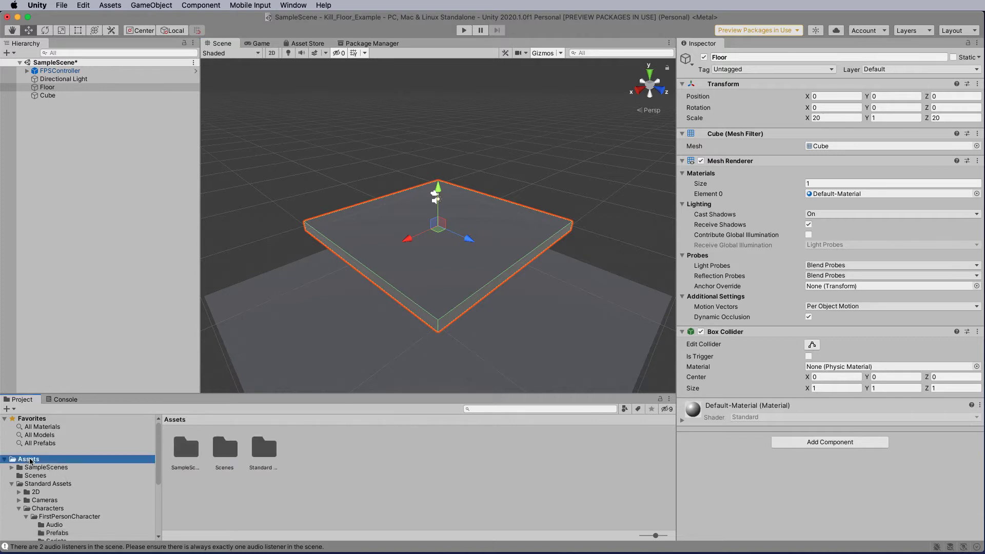
right_click(342, 458)
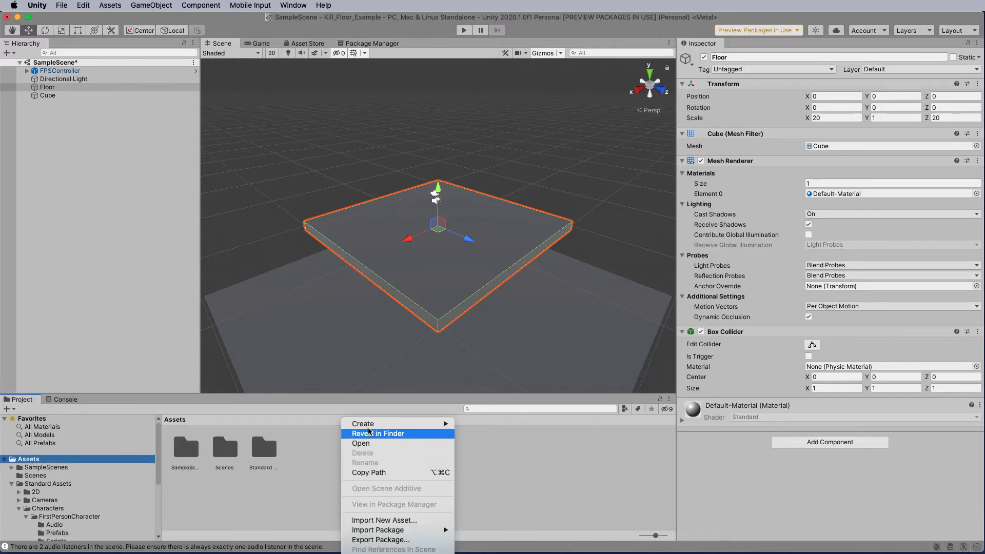
mouse_move(368, 426)
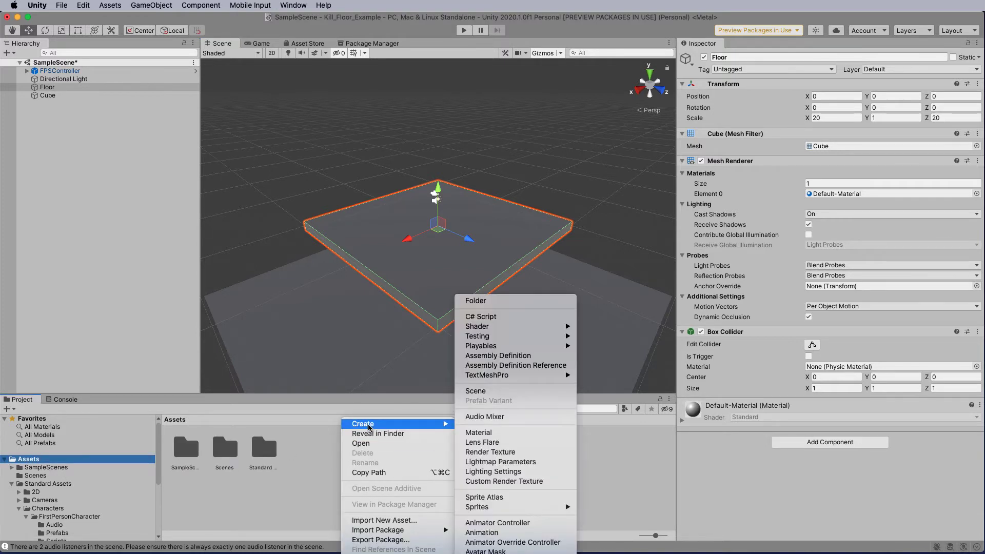
click(492, 434)
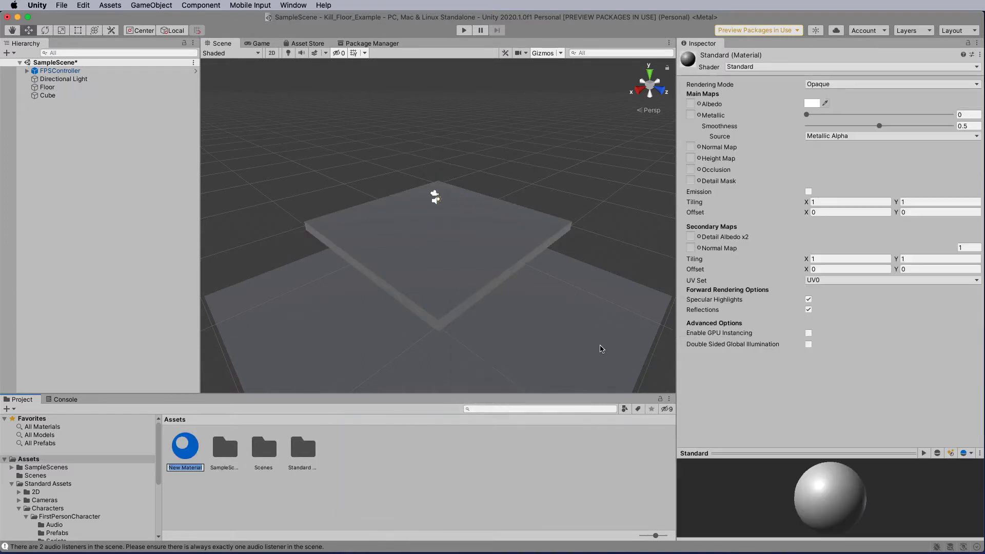
- Set the material's albedo to green (6DC344) and apply it to the Floor
click(813, 103)
mouse_move(845, 139)
mouse_down()
mouse_move(860, 134)
mouse_move(880, 171)
mouse_up()
key(Return)
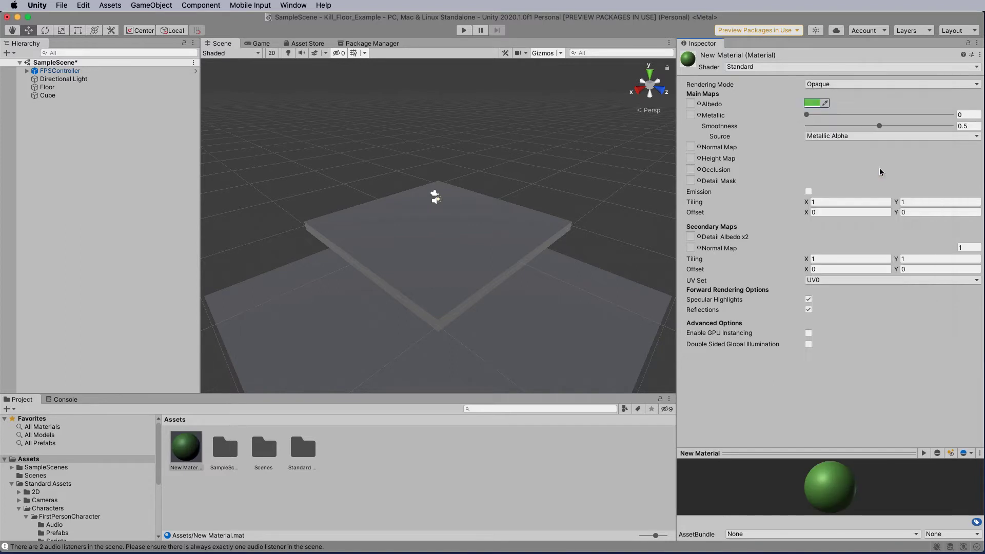
click(186, 437)
drag(186, 436, 413, 234)
- Play the scene and walk the player off the green floor's edge with W
click(463, 30)
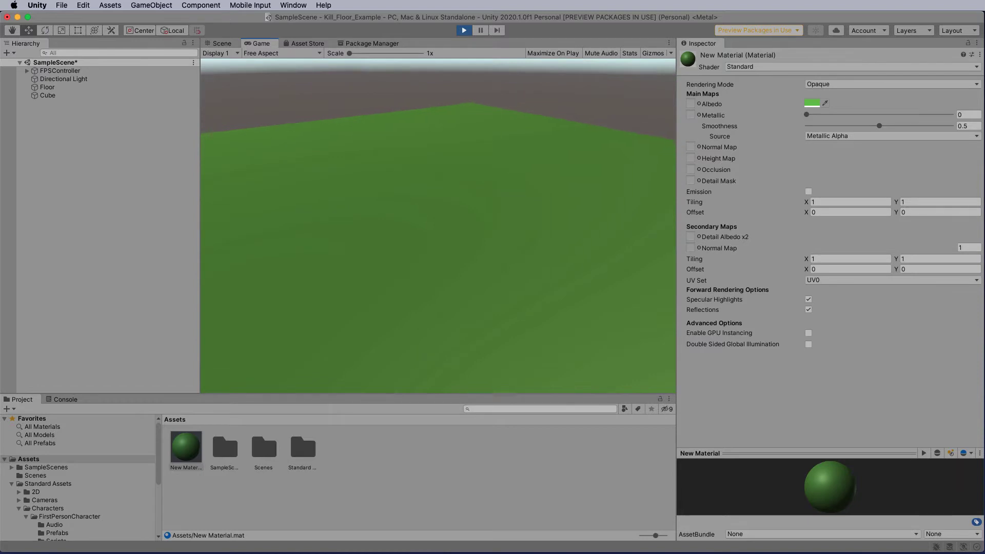
key(w)
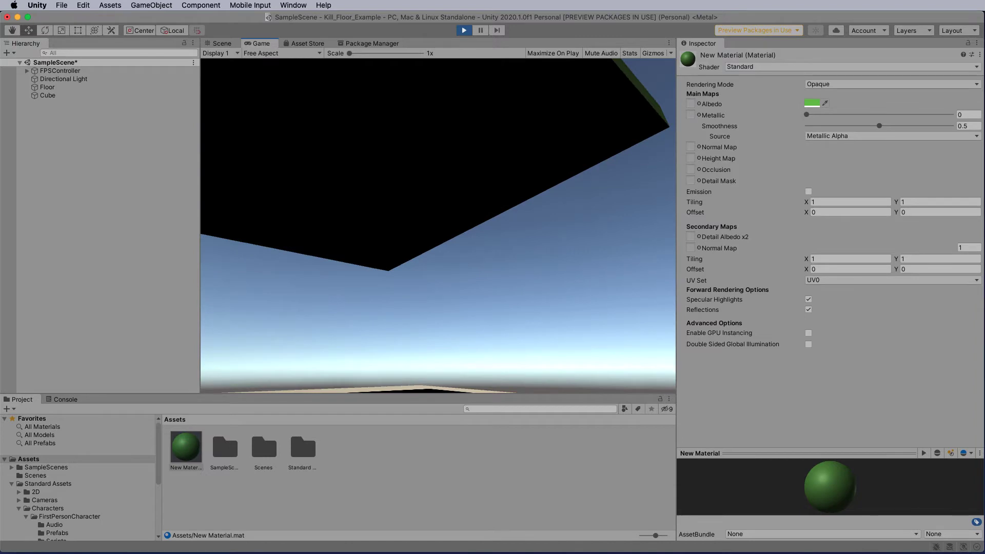
- Stop the test run and rename the lower Cube to KillFloor
click(464, 30)
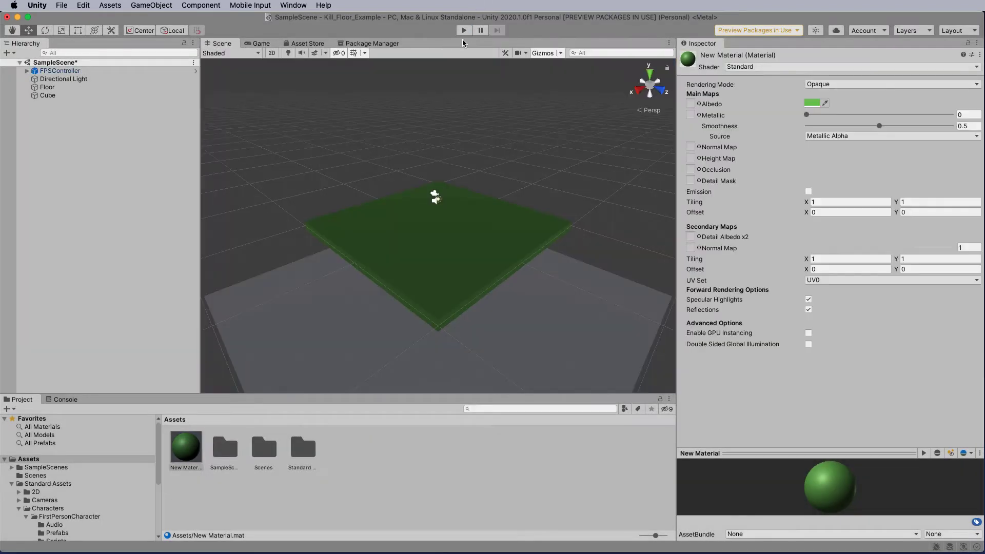
click(445, 239)
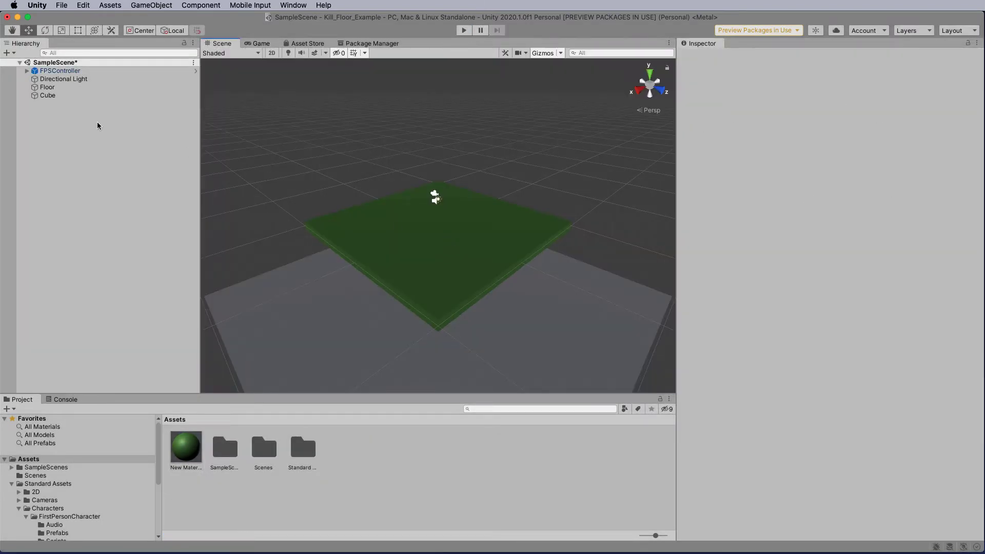
right_click(47, 96)
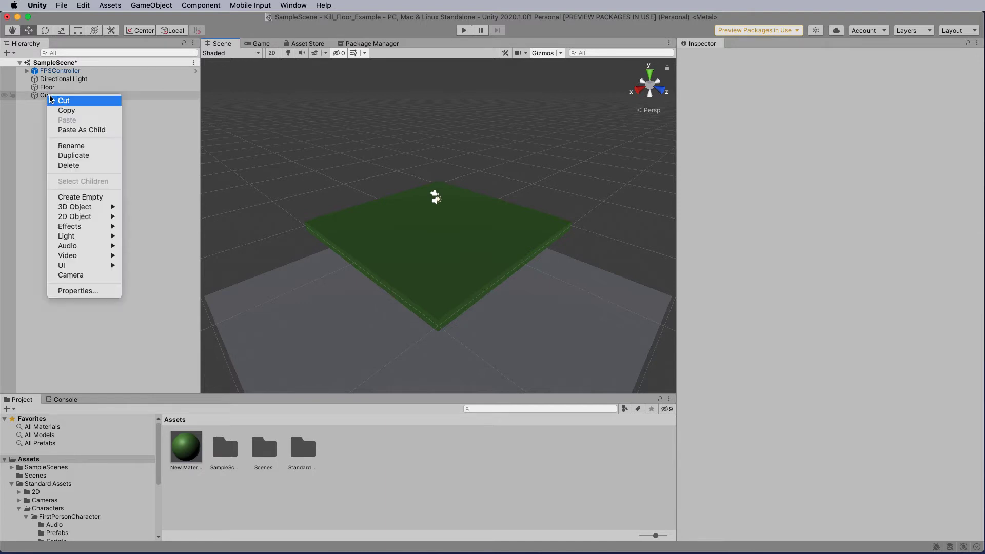
click(48, 96)
click(48, 96)
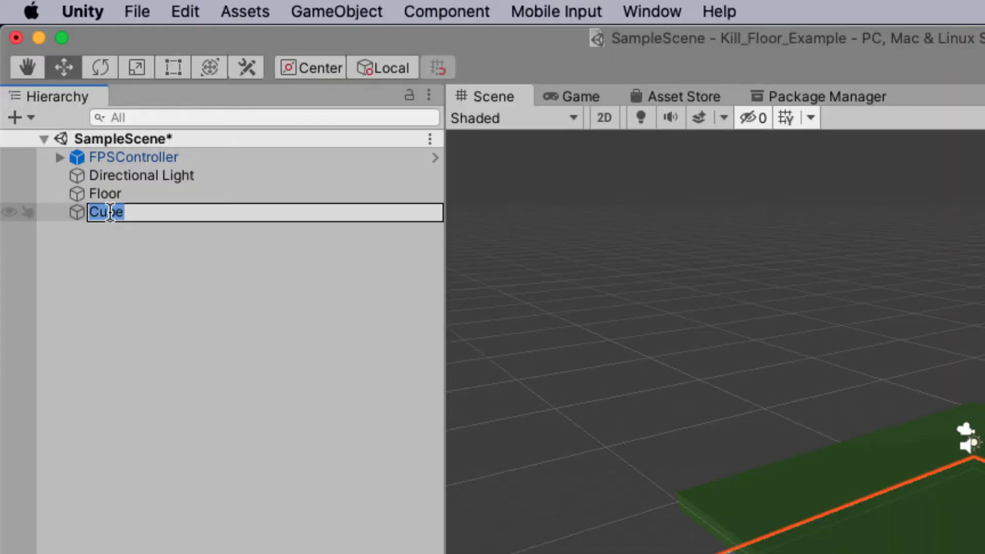
text(Kill)
text( Floor)
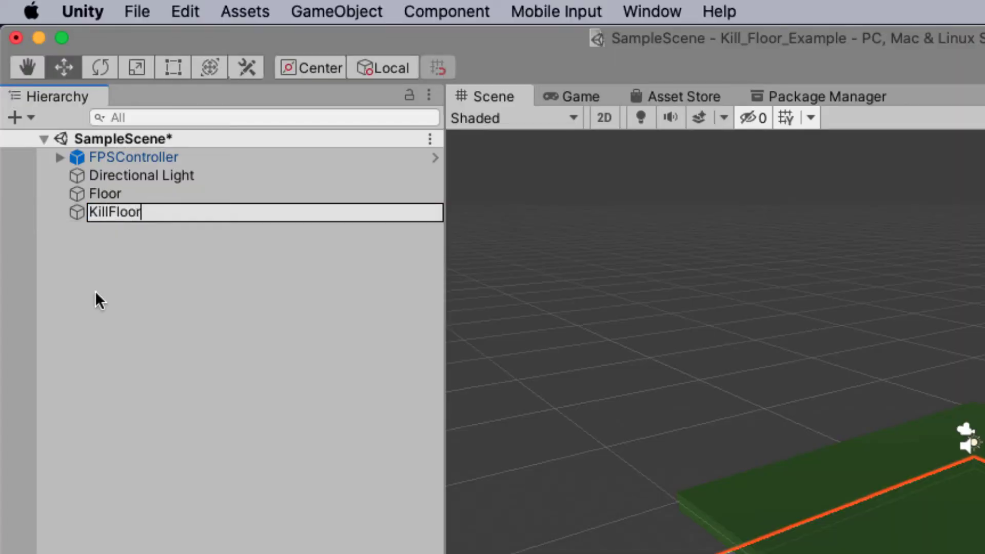
click(115, 309)
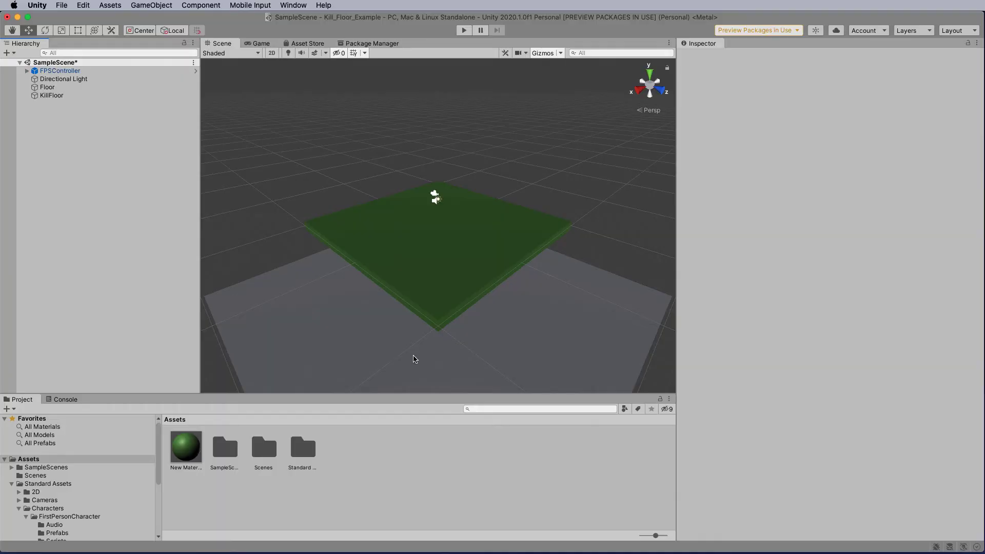
- Make the KillFloor slab invisible while keeping its collider, then test-play the scene and stop
click(360, 329)
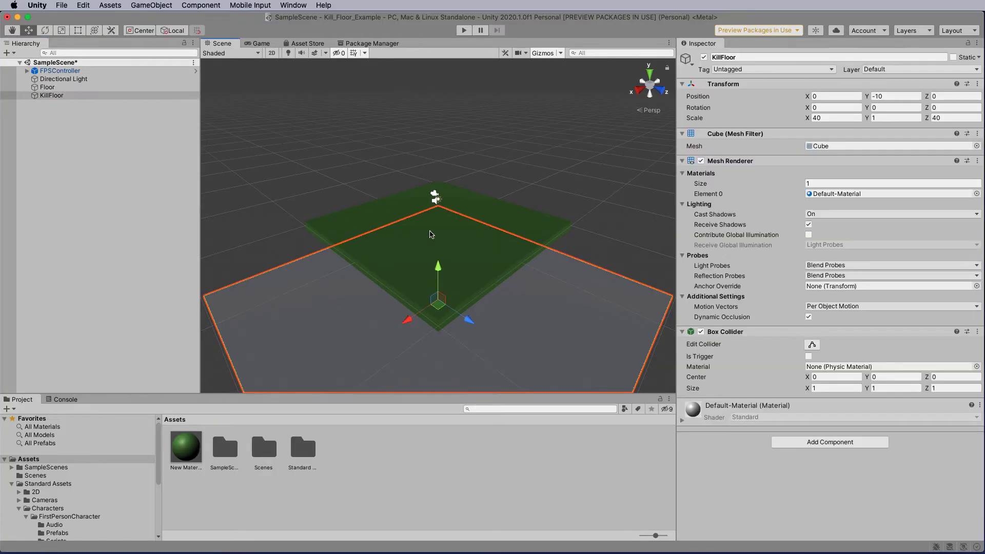
click(700, 161)
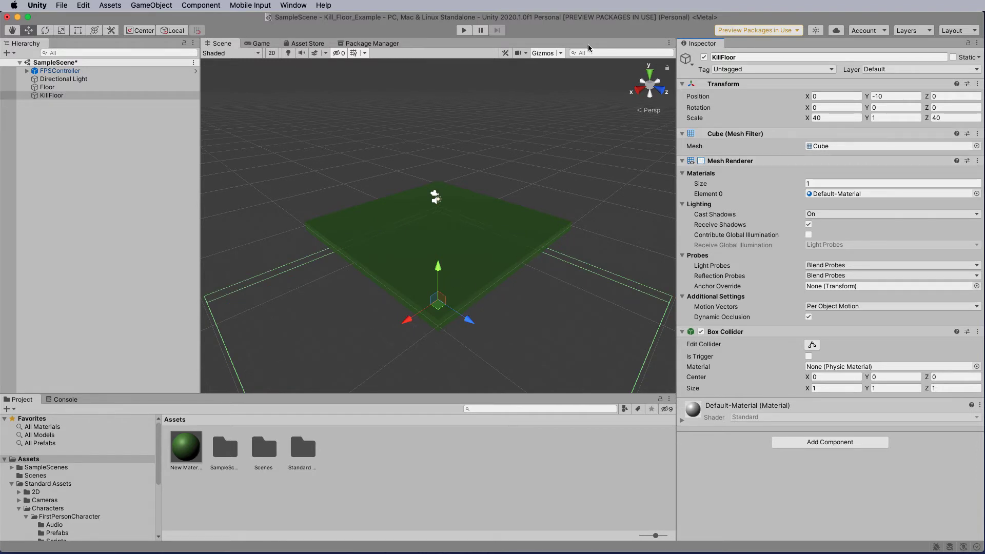
key(super+p)
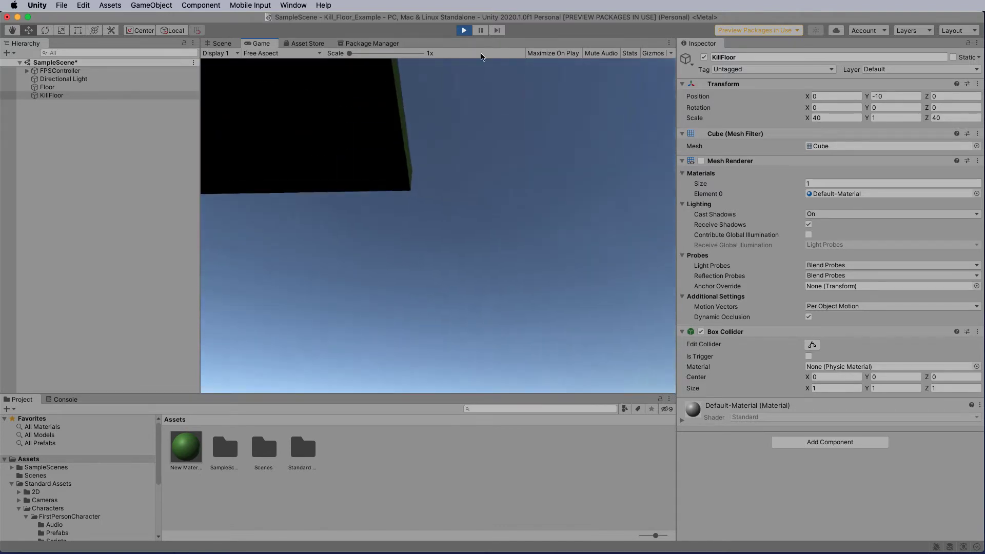
click(463, 30)
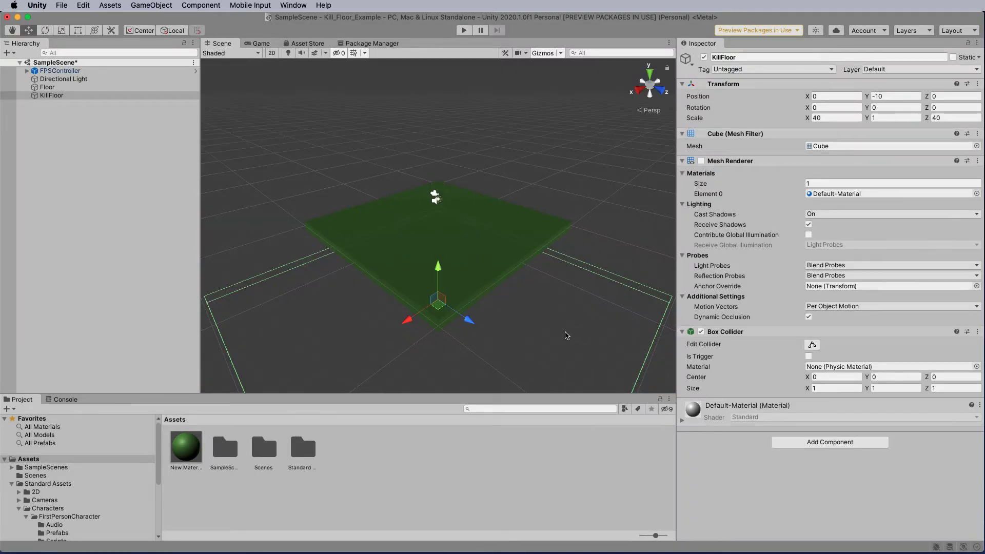
- Create an empty GameObject and move it to position 0, 3.35, -7.64 above the Floor
click(60, 71)
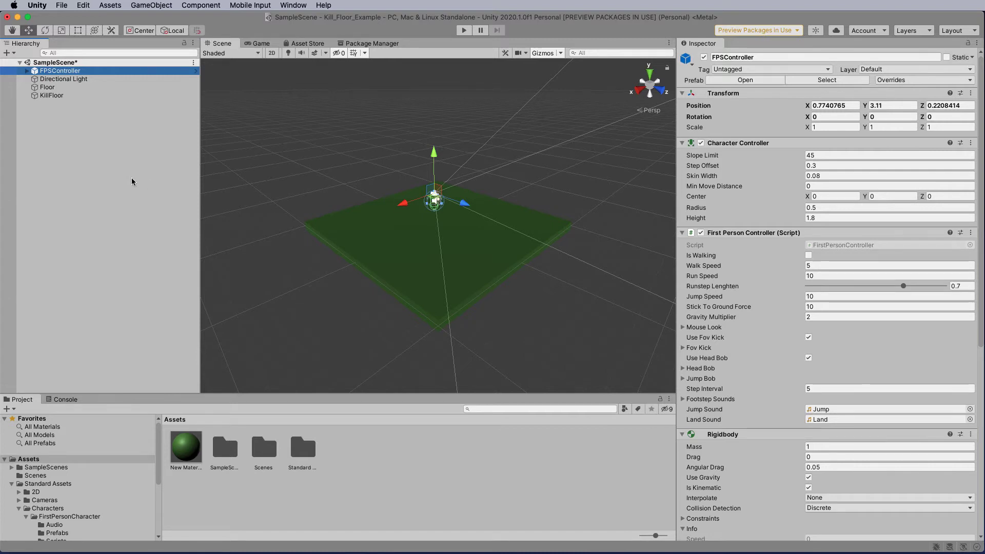
click(77, 172)
right_click(72, 157)
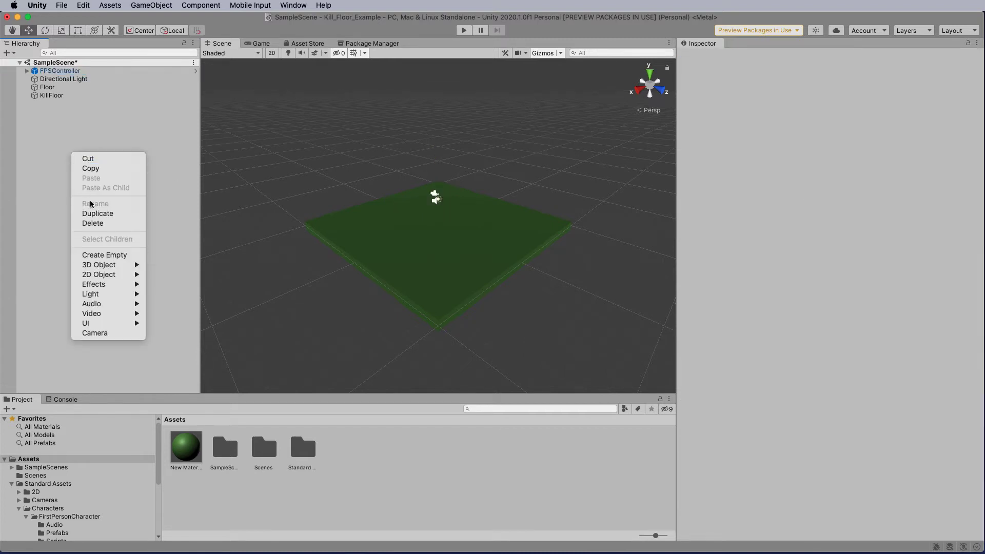
click(95, 255)
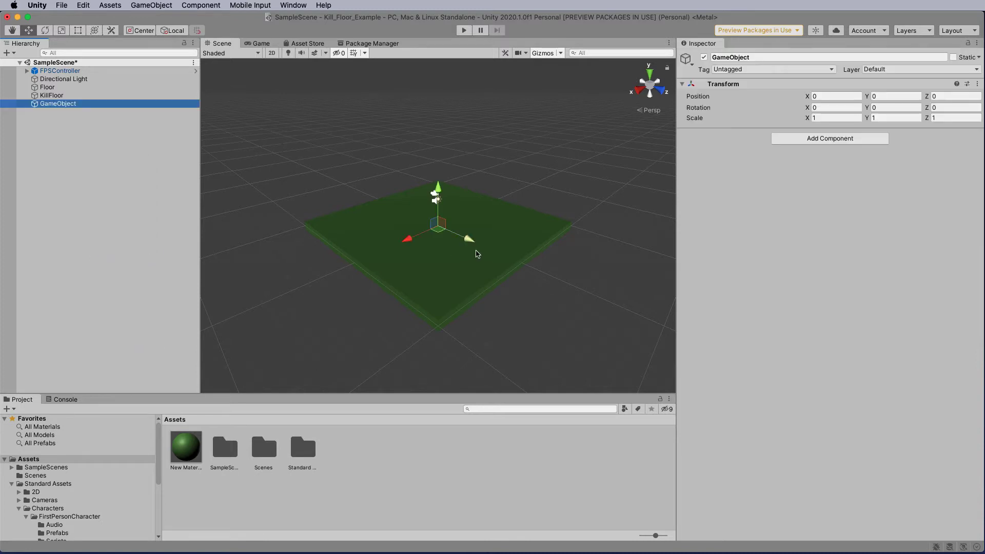
drag(467, 241, 418, 232)
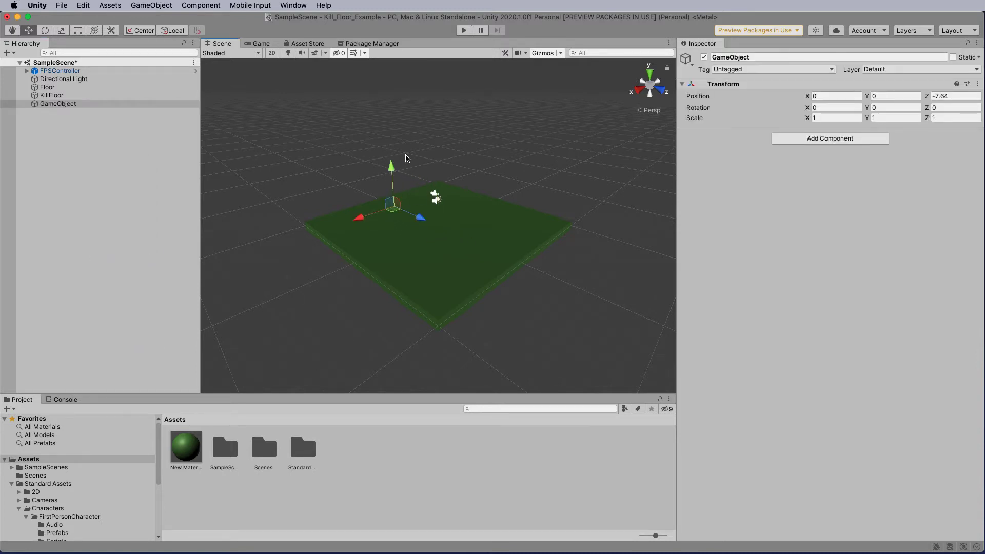
drag(391, 165, 435, 203)
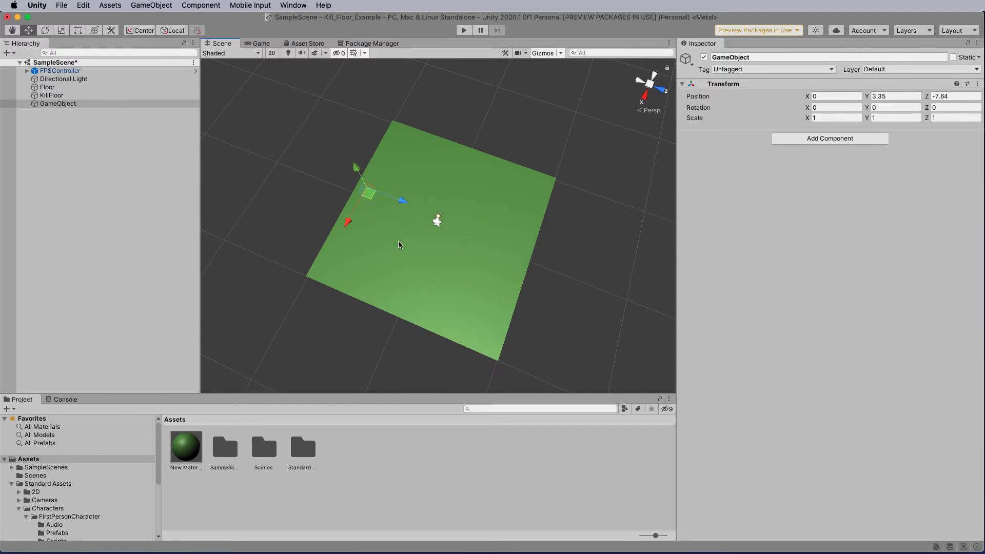
alt+drag(570, 273, 545, 117)
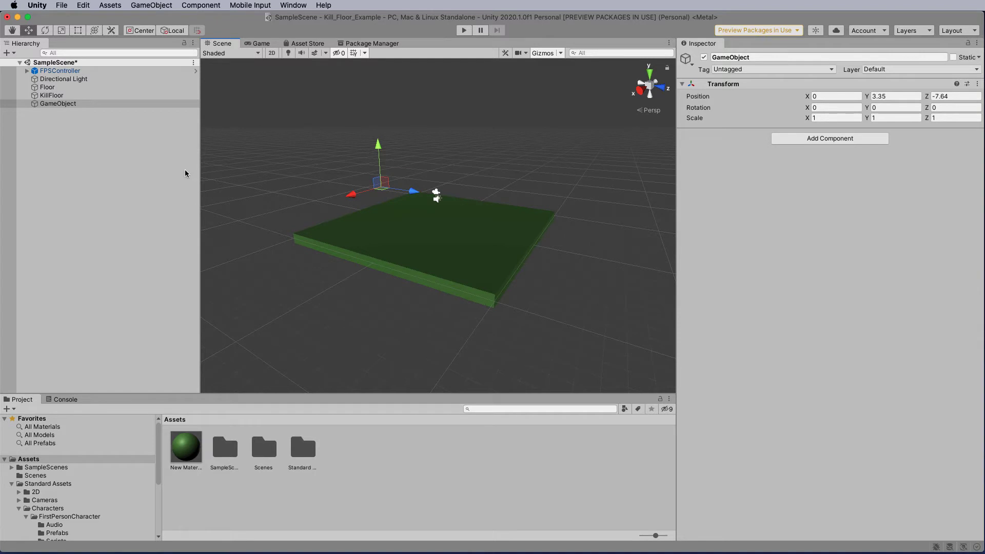
- Add a Rigidbody component to the KillFloor object
click(77, 129)
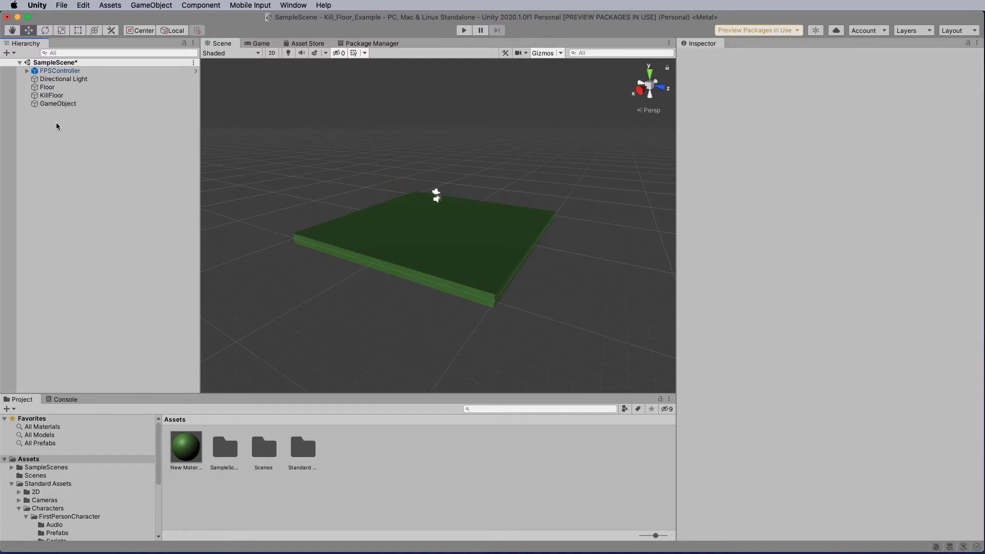
click(58, 97)
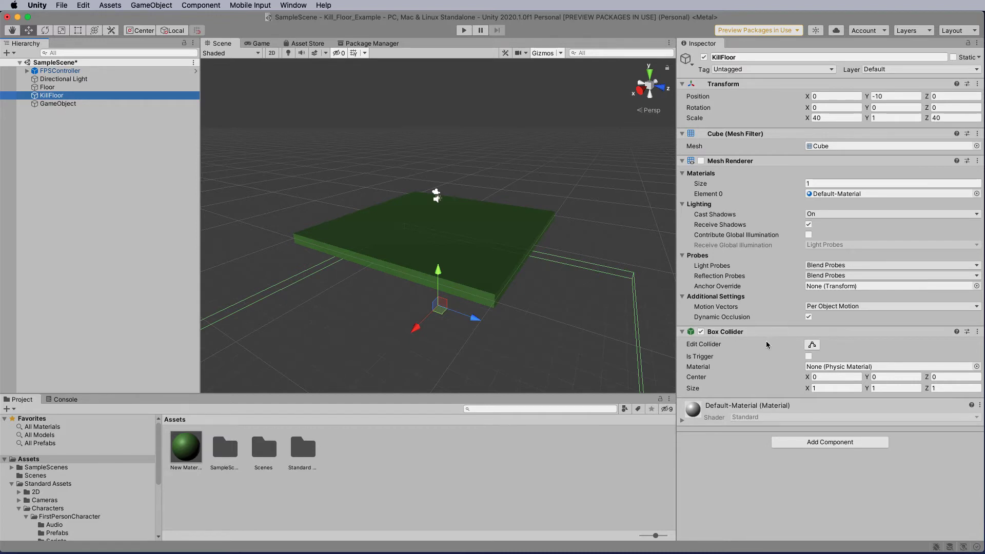
click(803, 443)
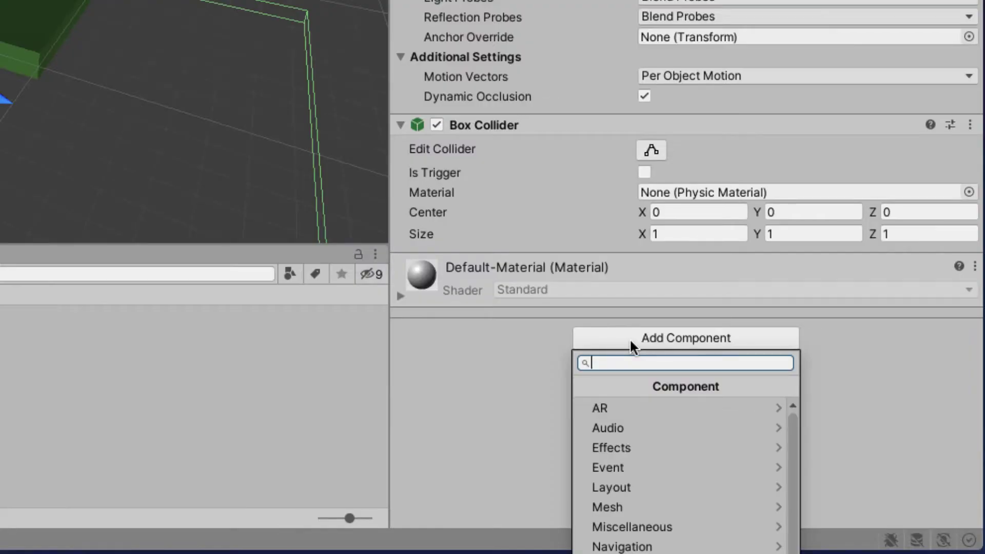
text(rig)
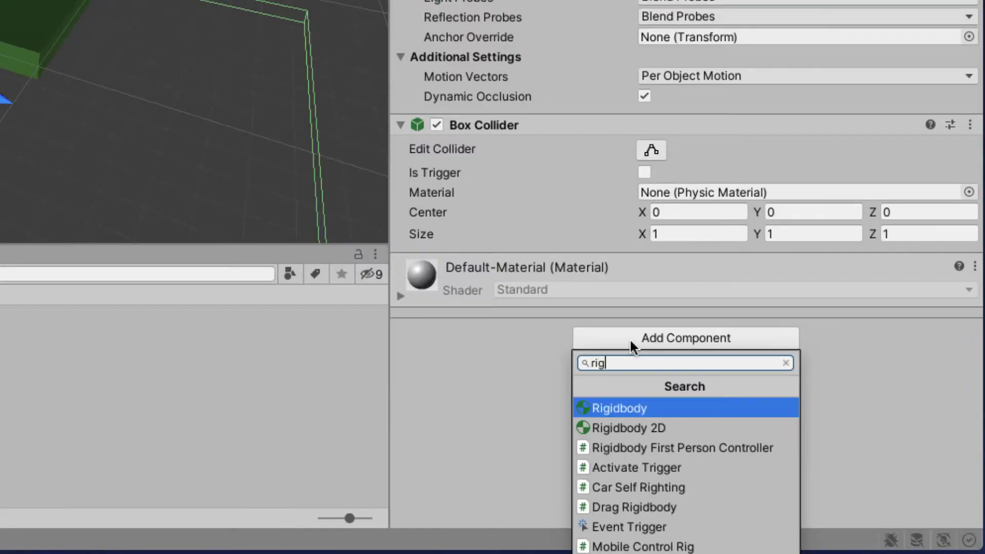
click(631, 409)
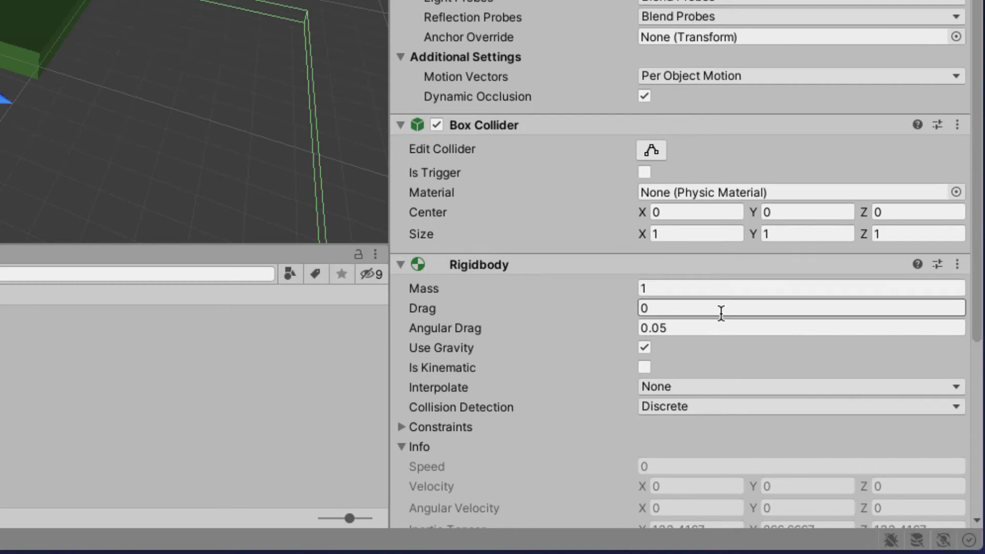
- Freeze the Rigidbody's position and rotation axes and make the Box Collider a trigger
scroll(718, 308, down, 2)
scroll(718, 311, down, 5)
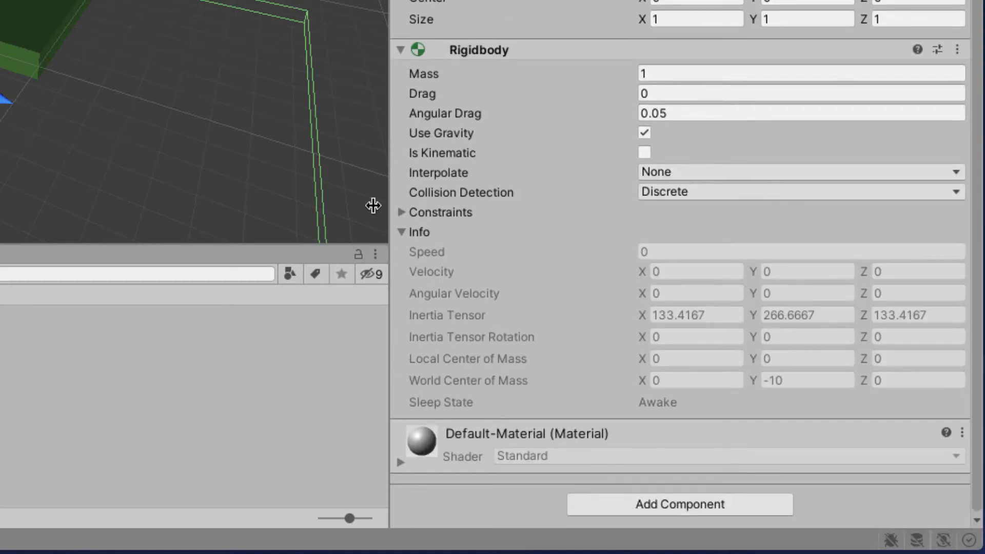
click(403, 212)
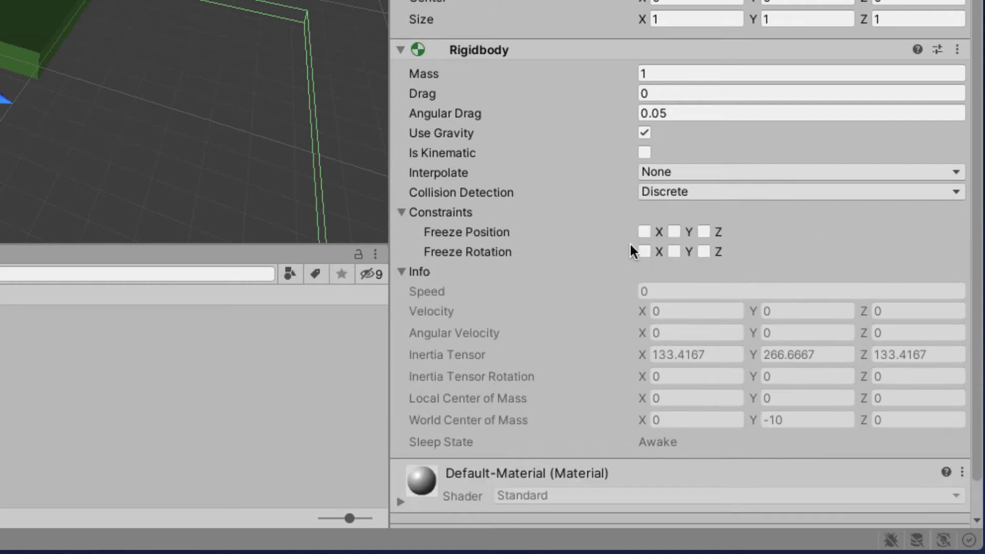
click(674, 231)
click(645, 251)
click(674, 252)
click(702, 251)
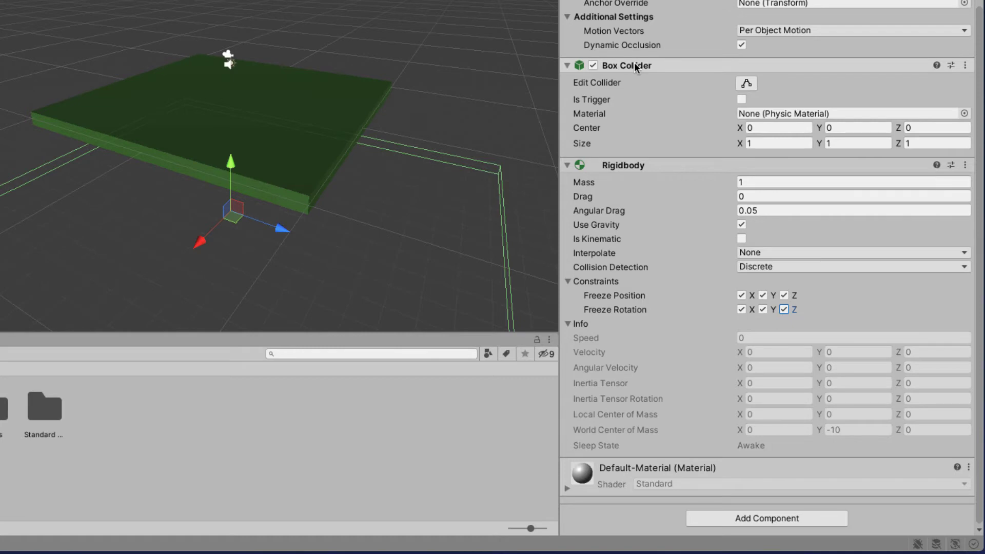
click(741, 99)
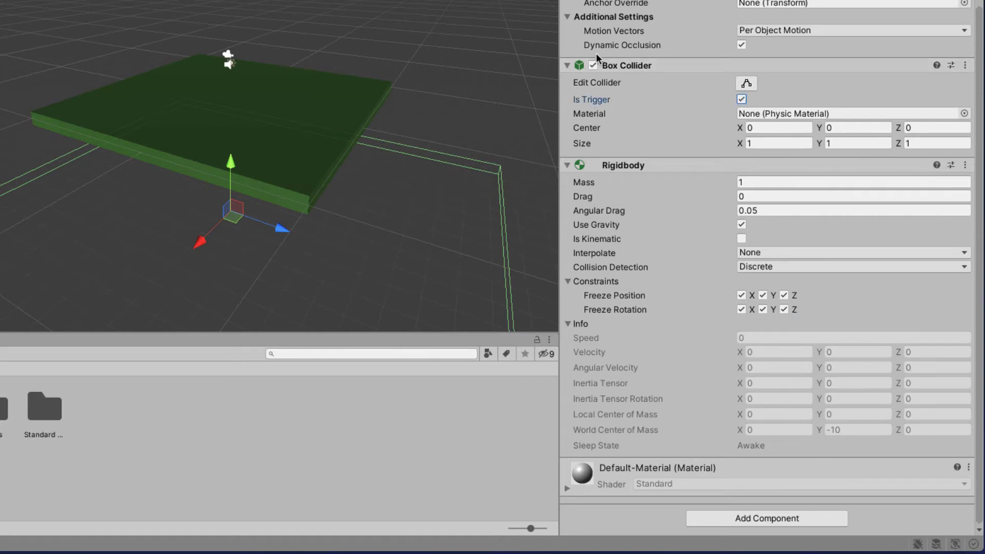
scroll(602, 20, up, 5)
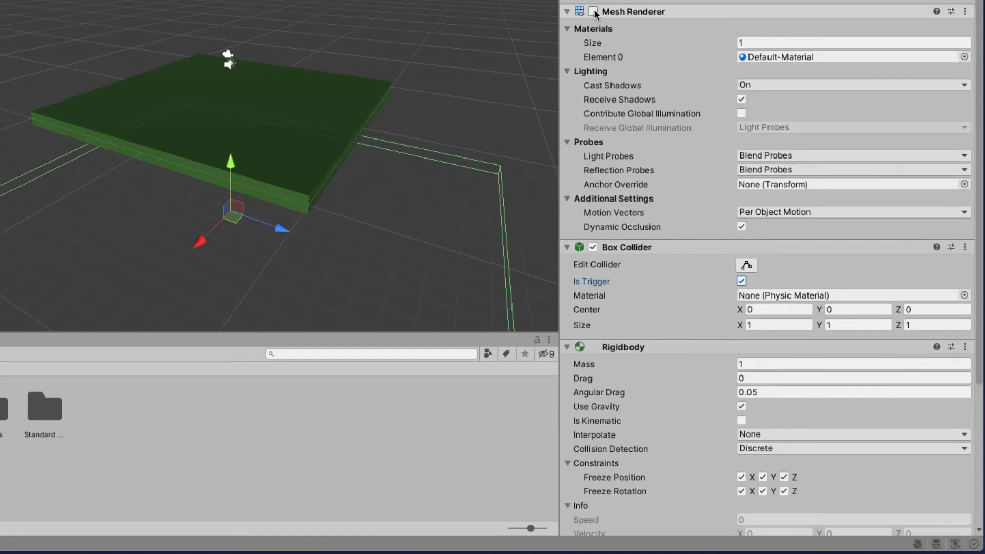
- Re-enable KillFloor's Mesh Renderer, then frame and orbit the view around the slab
click(593, 11)
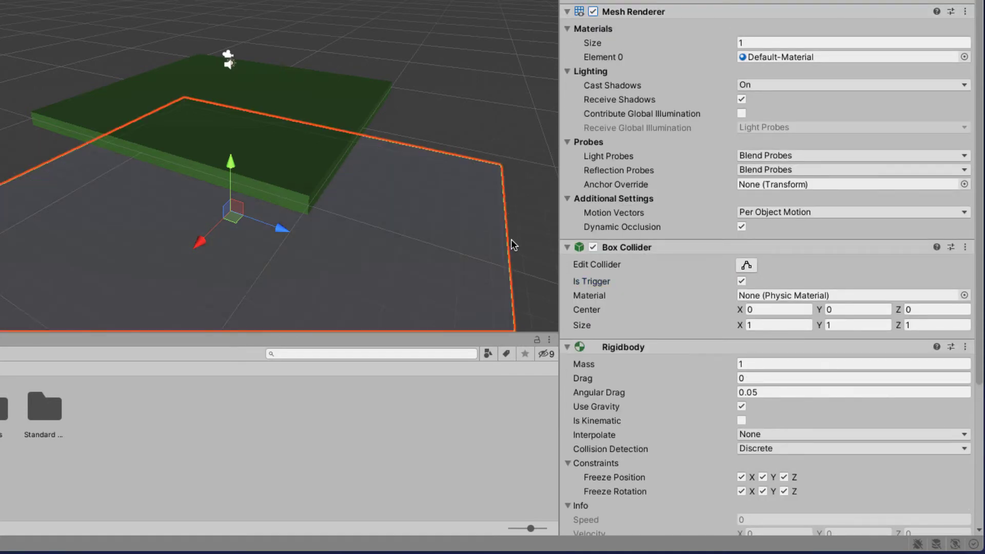
key(f)
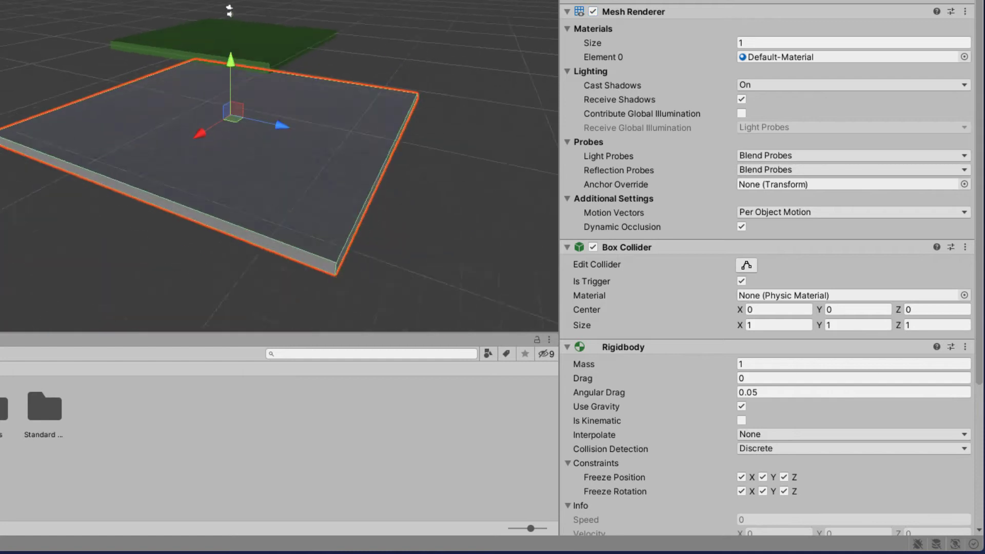
alt+drag(269, 192, 271, 129)
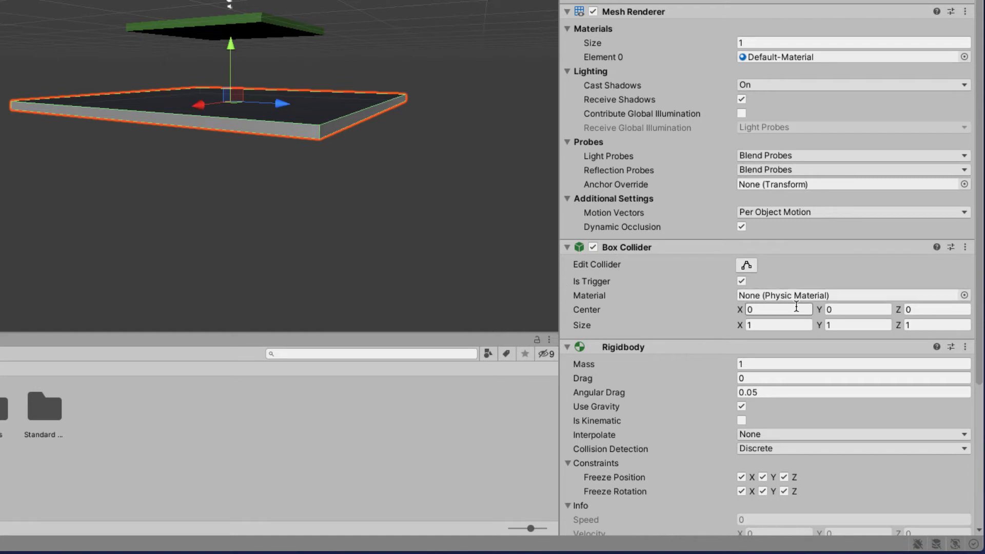
- Set KillFloor's Box Collider Size Y to 3 and Center Y to 0
click(837, 323)
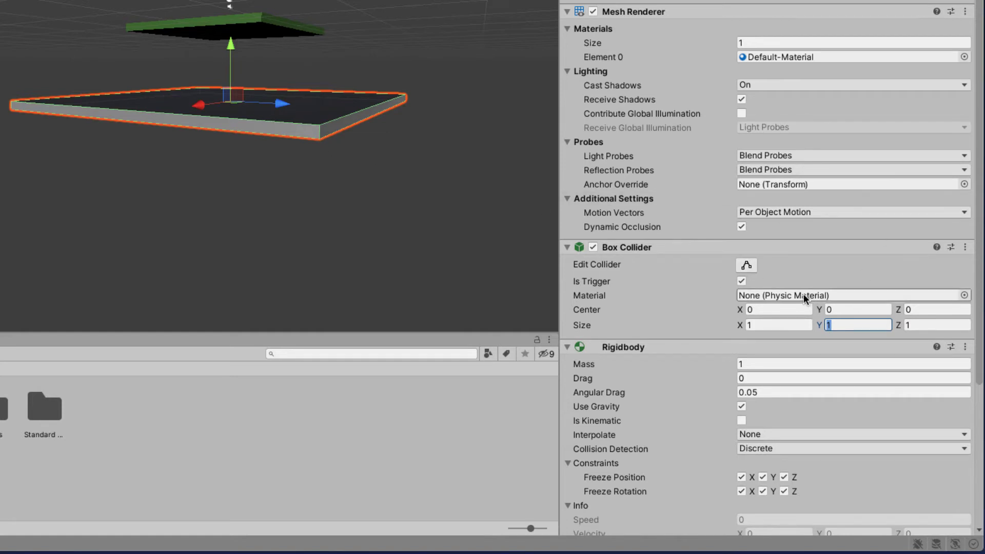
text(3)
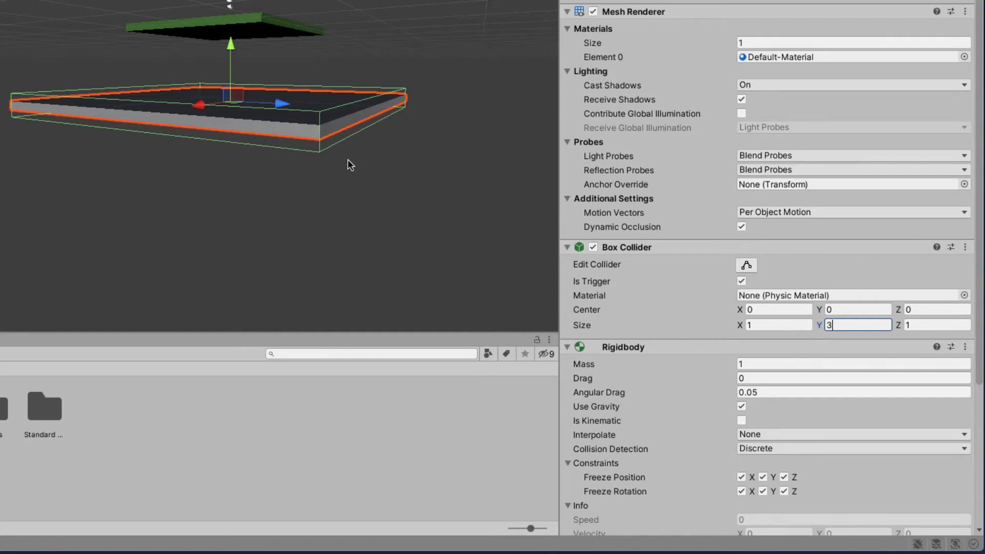
key(BackSpace)
text(1)
click(848, 308)
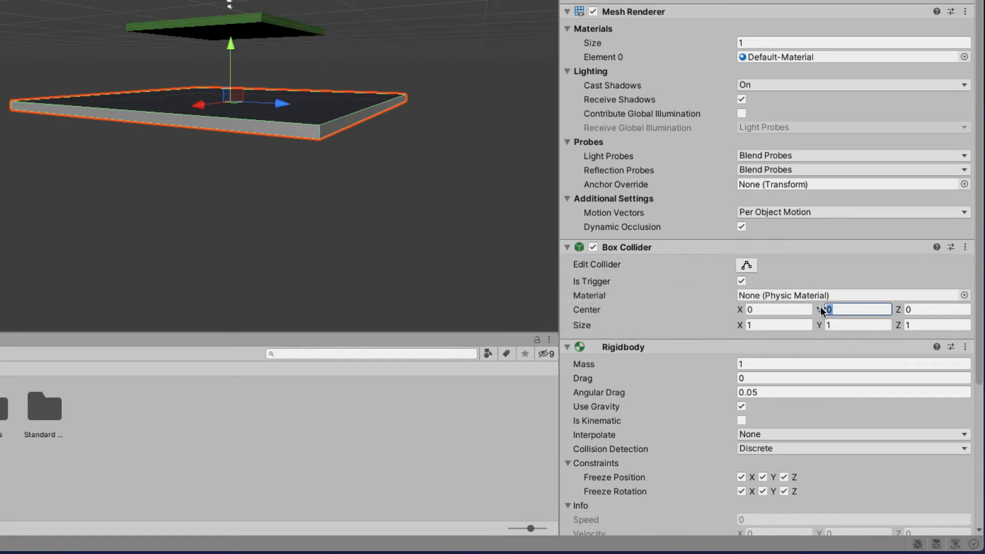
text(1)
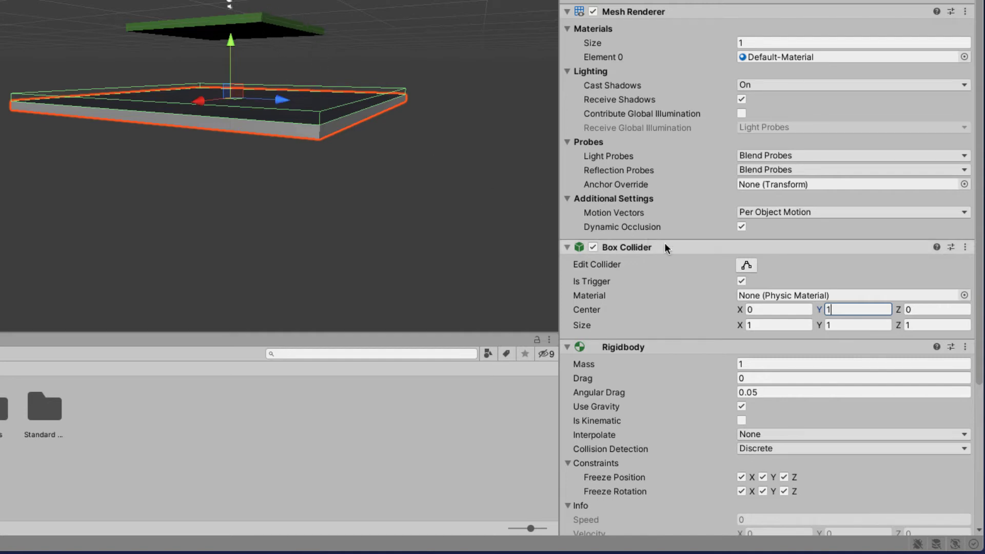
key(BackSpace)
text(0)
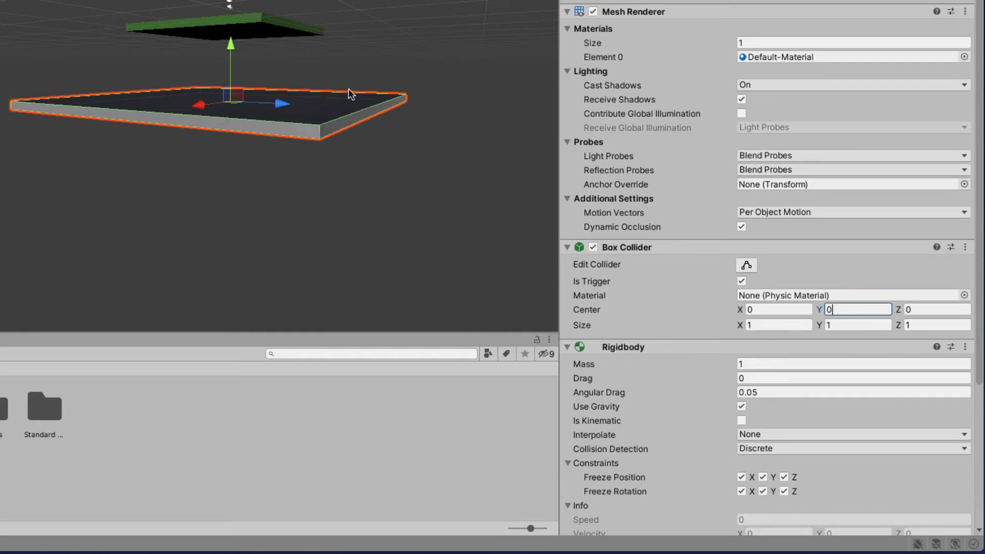
click(837, 324)
text(3)
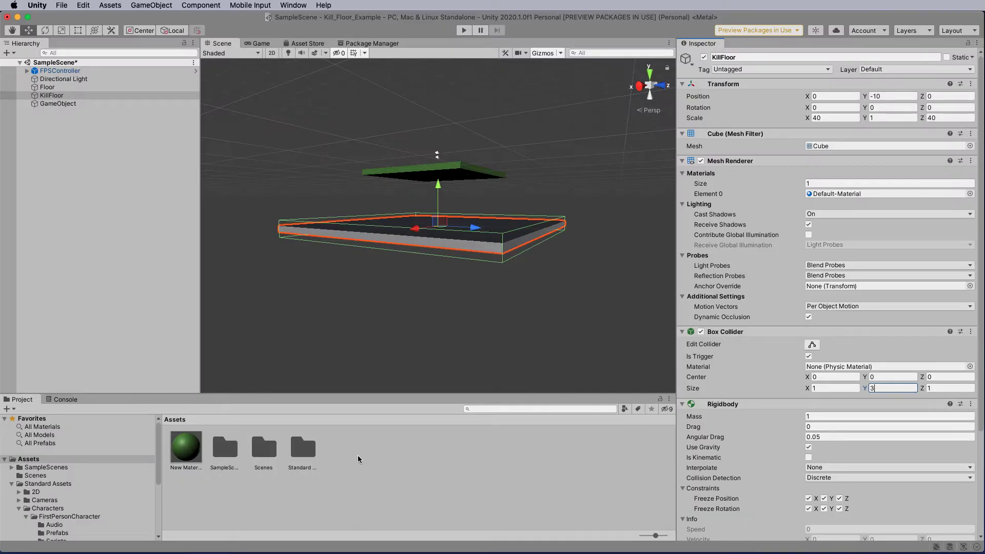
- Create a new C# script asset in Assets named KillFloor
click(358, 458)
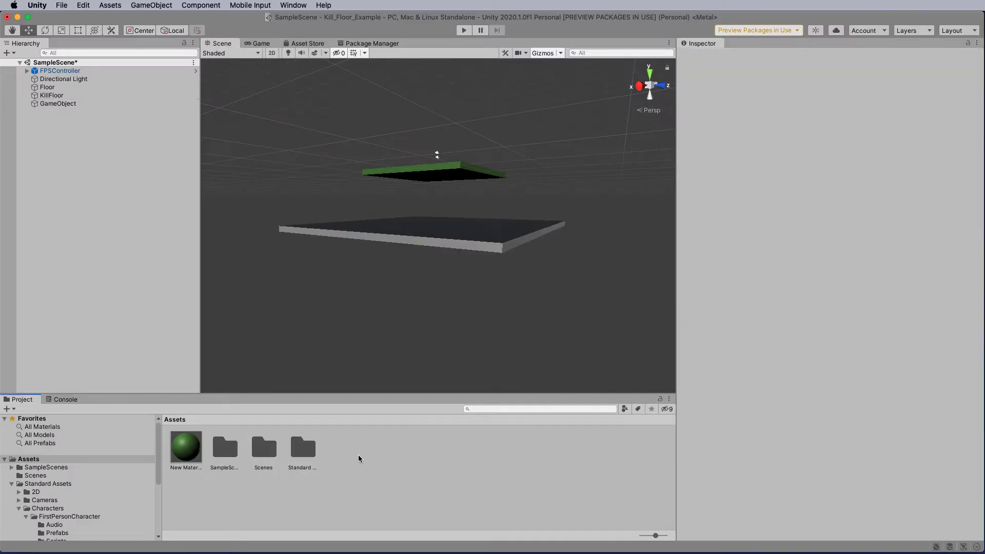
right_click(358, 458)
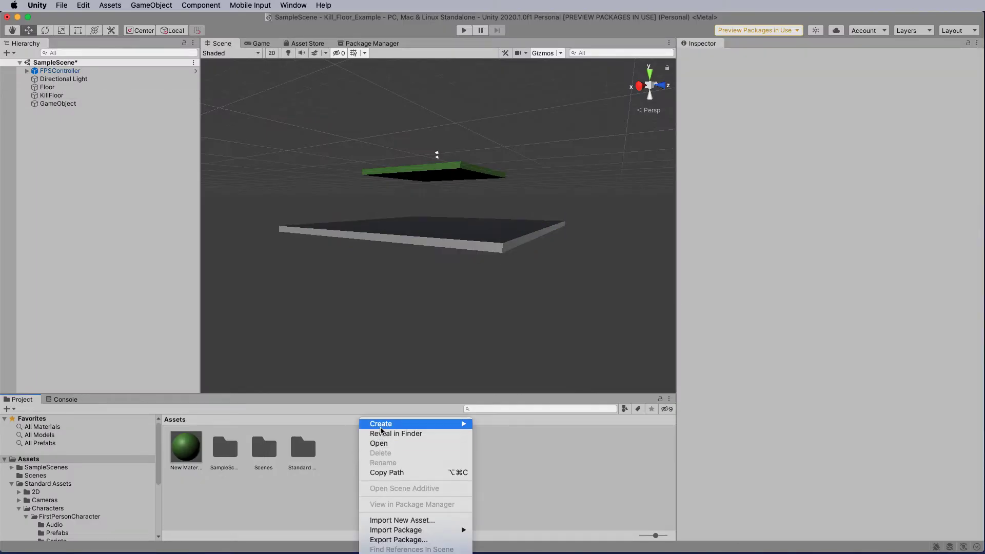
mouse_move(389, 423)
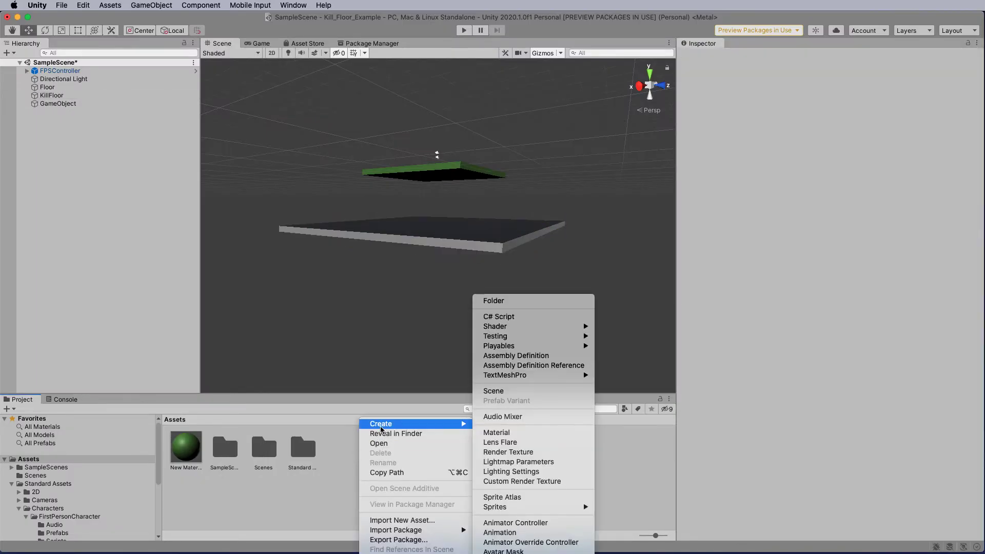
click(519, 321)
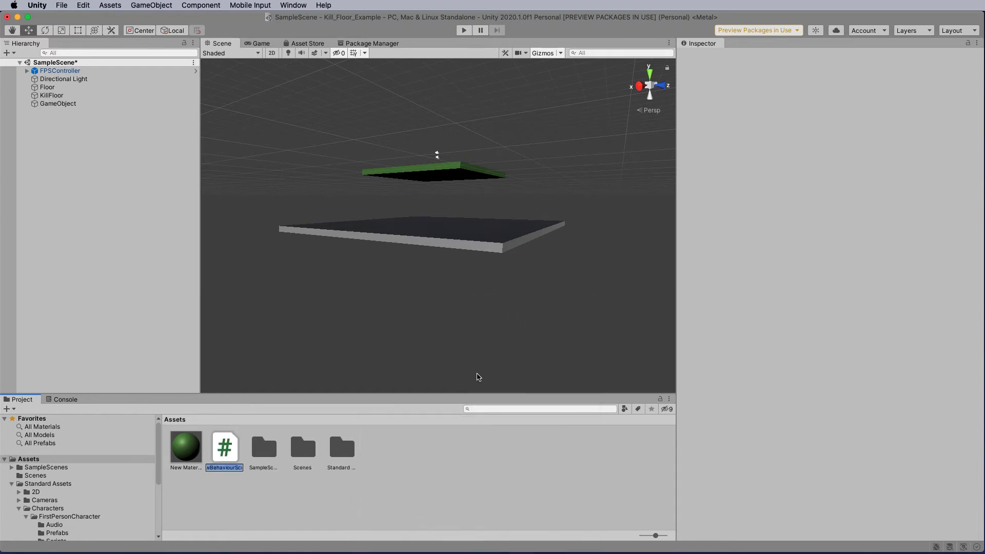
text(Kill)
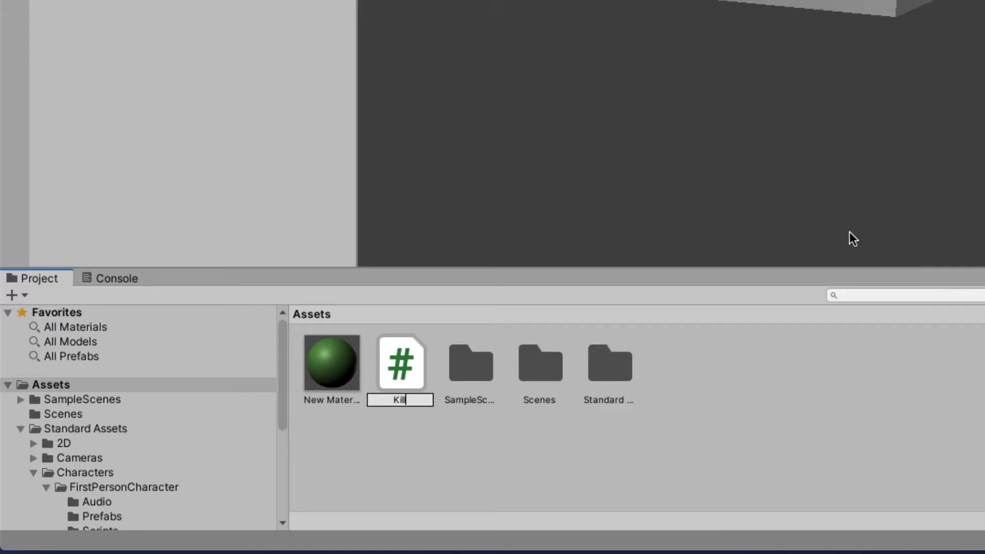
text(Floor)
key(Return)
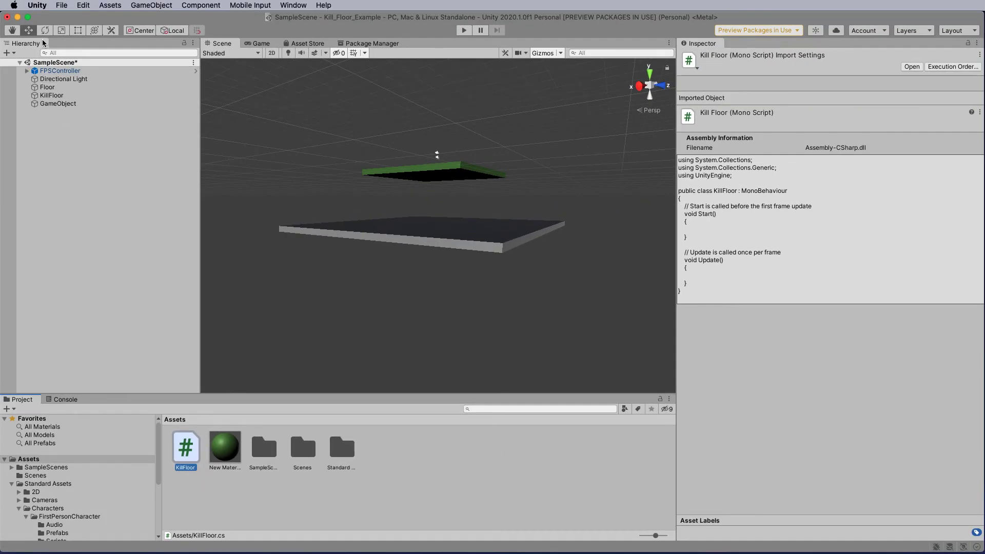
click(43, 7)
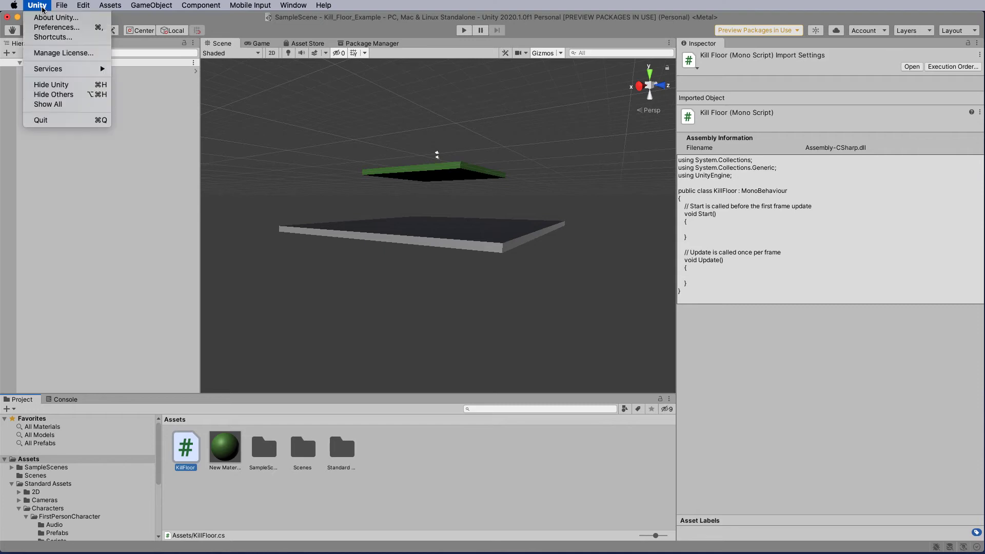
click(46, 28)
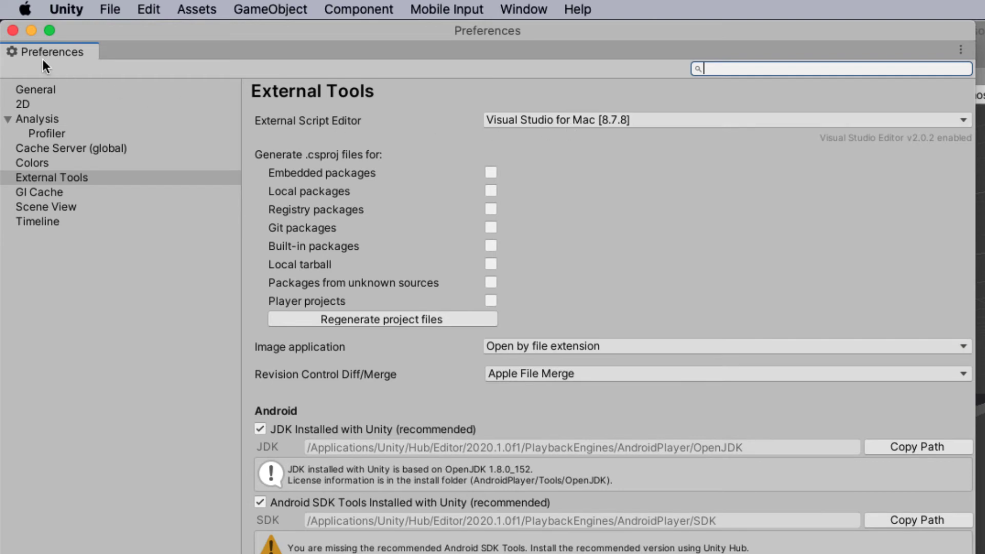
click(13, 31)
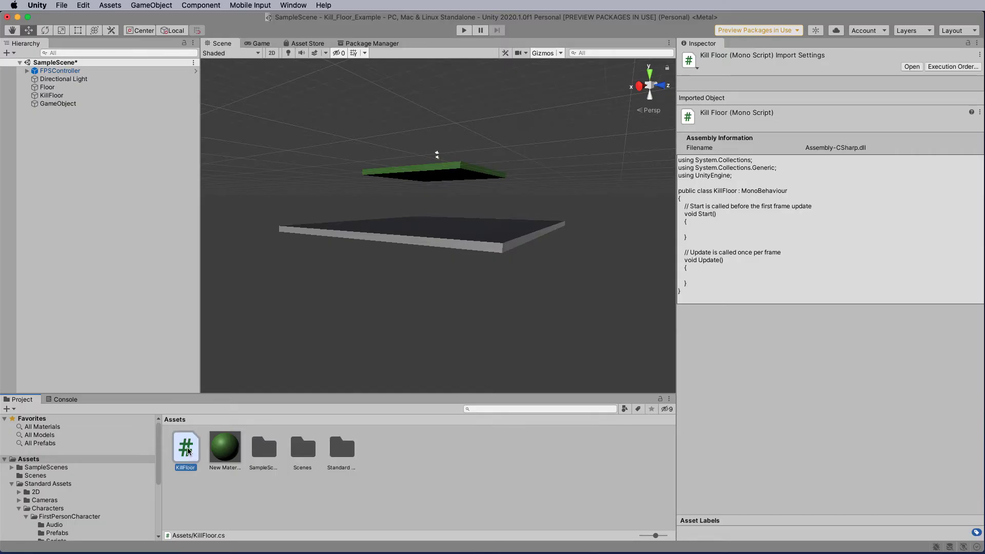
- Open KillFloor.cs in Visual Studio and delete the default Start and Update methods
double_click(186, 448)
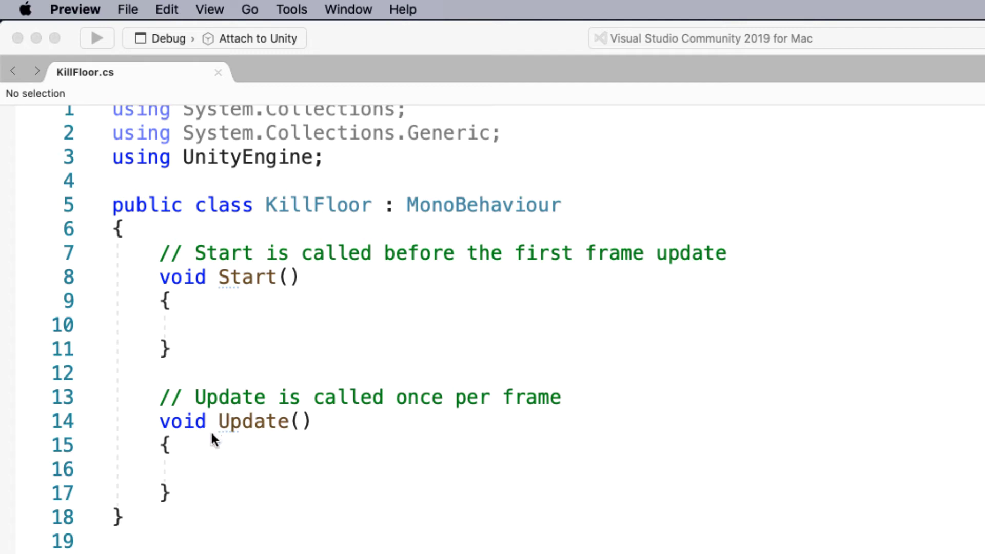
click(183, 489)
drag(186, 492, 160, 255)
key(BackSpace)
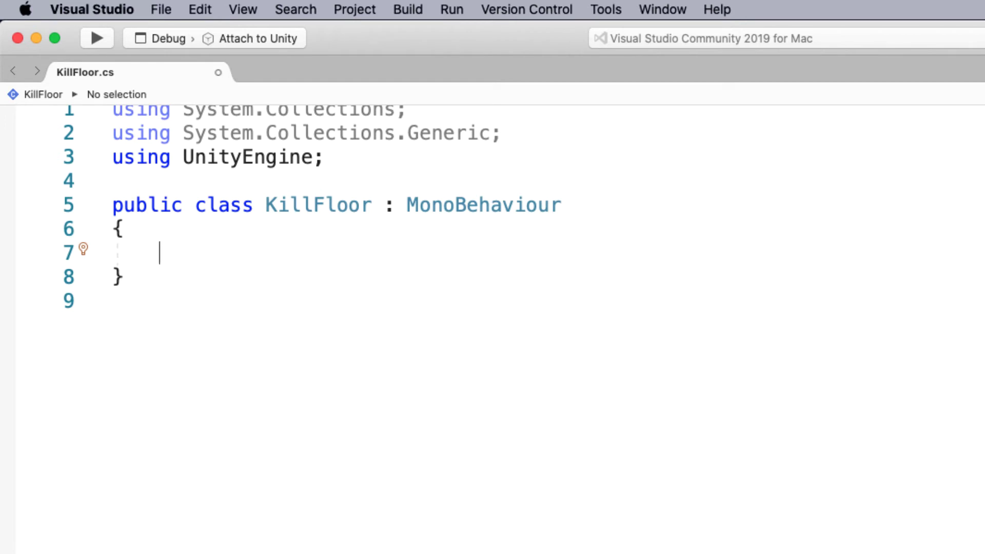
- Declare a [SerializeField] private Transform player; field in the class
text([ser)
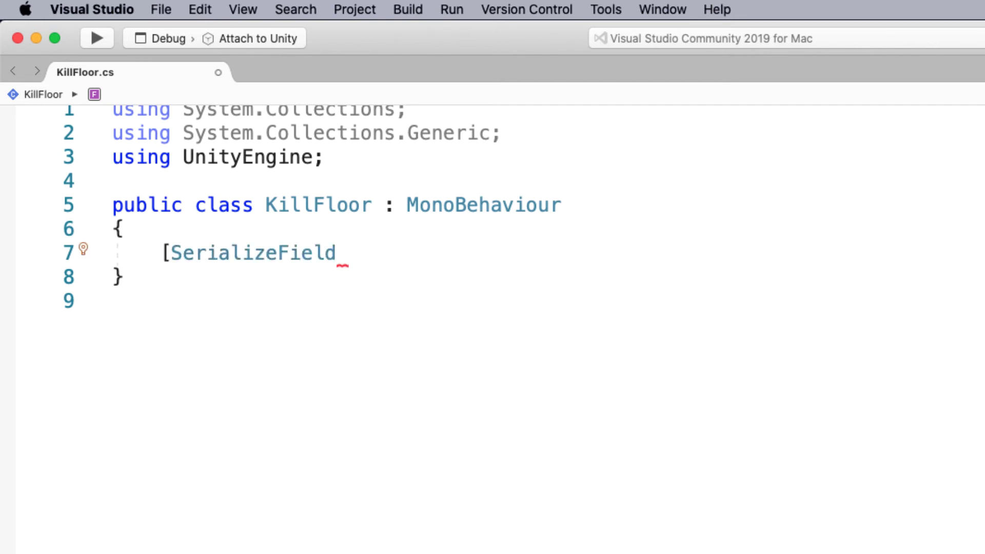
text( ] pri)
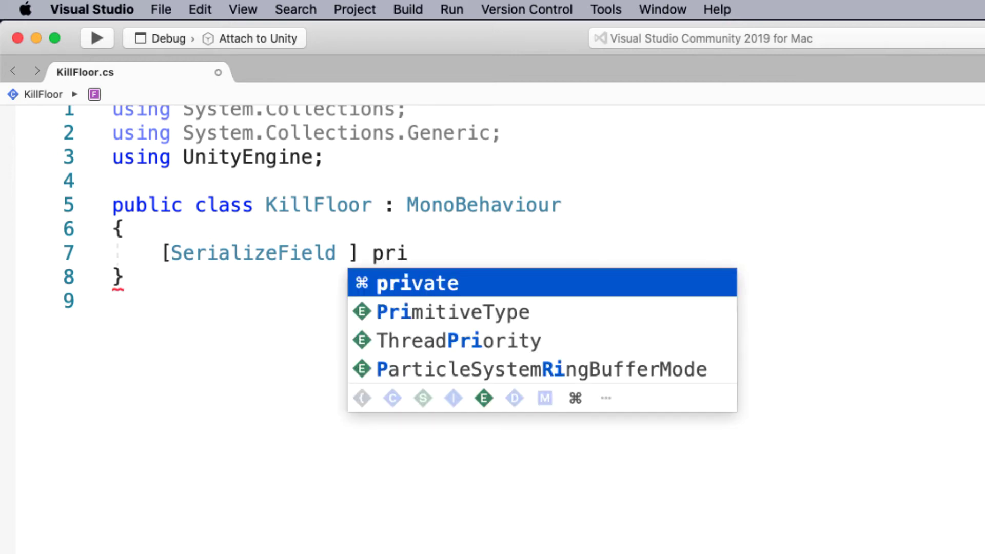
text(vate tre)
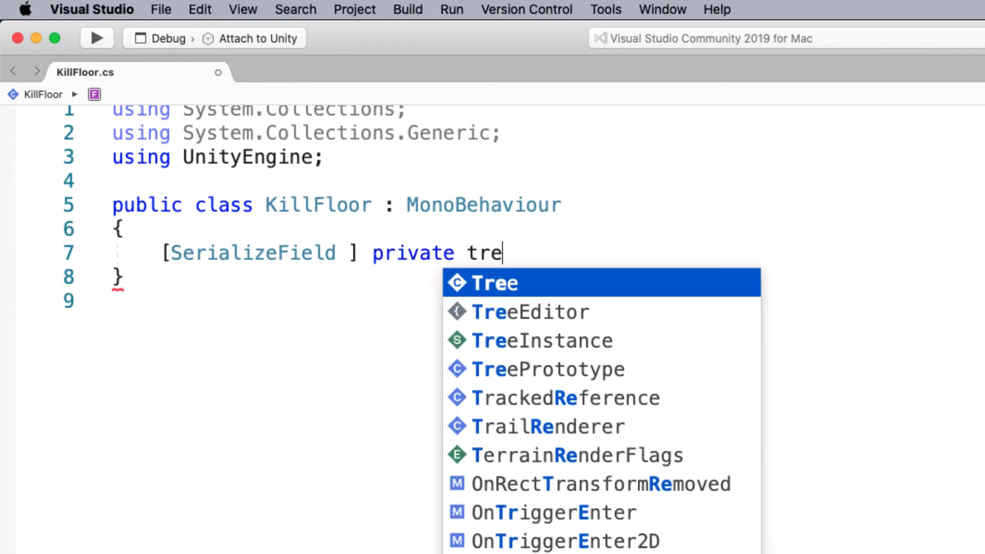
key(BackSpace)
text(a)
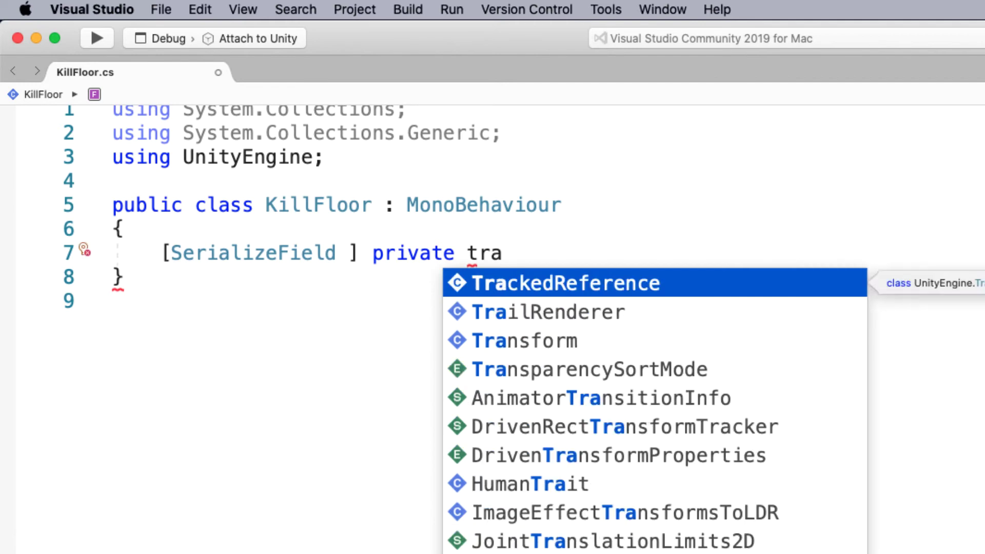
key(Down)
key(Down)
key(Return)
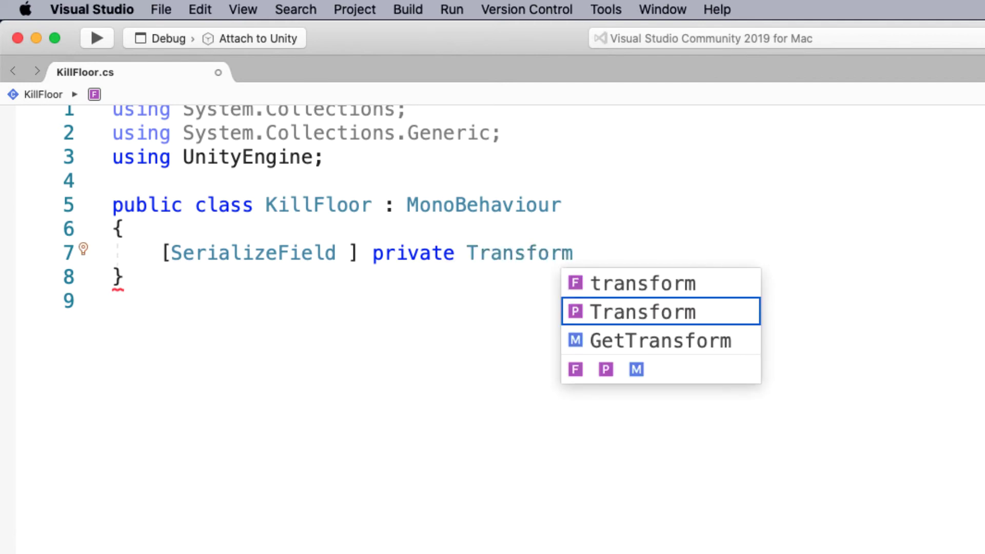
text(player)
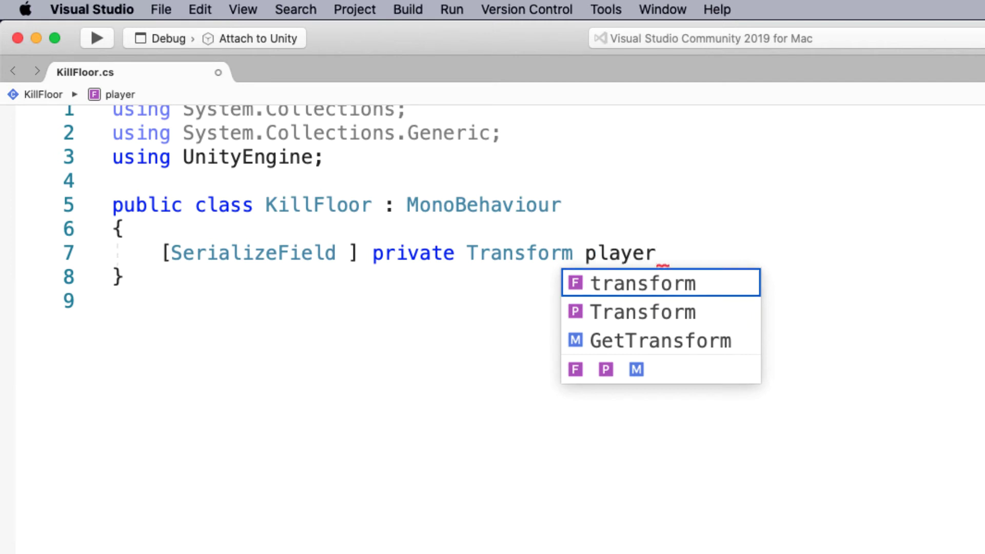
text(;)
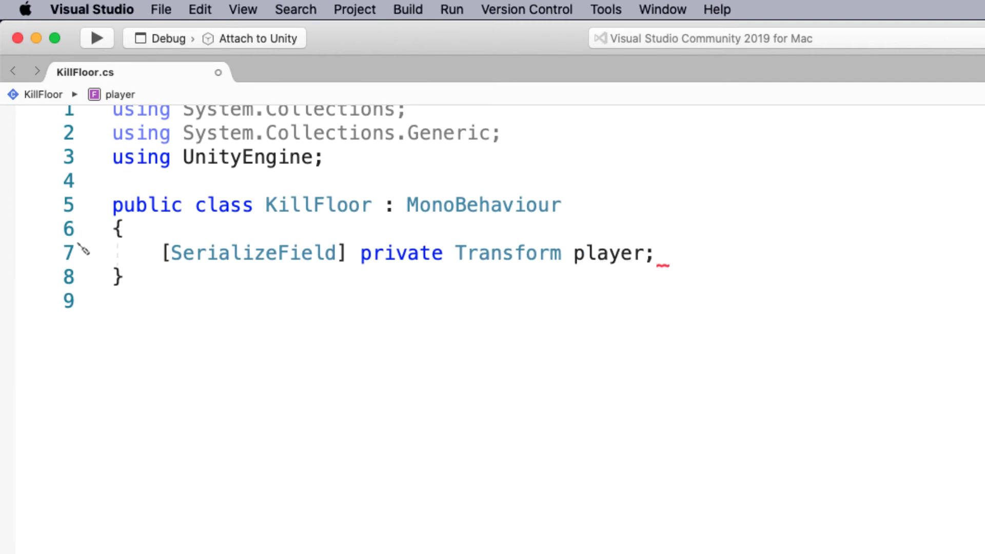
key(Return)
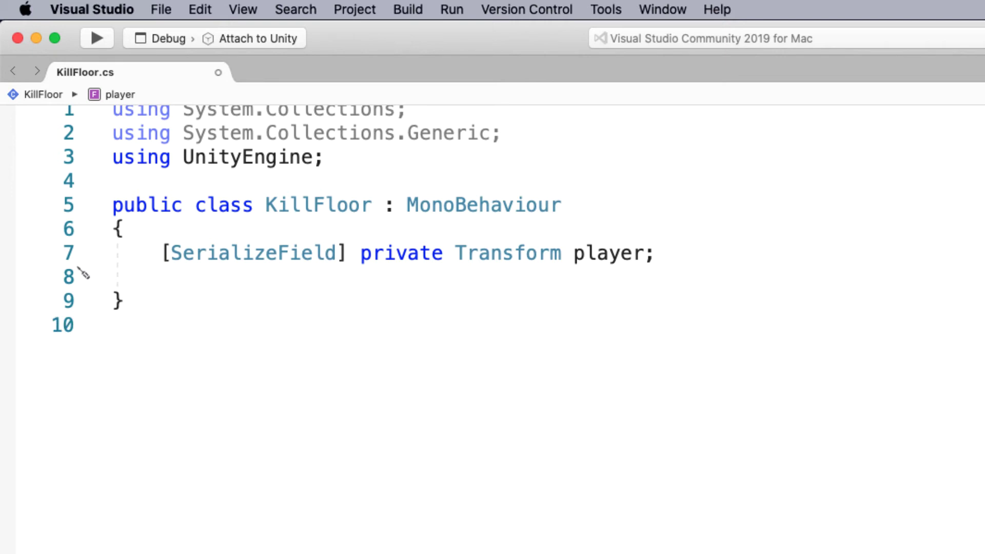
- Add a [SerializeField] private Transform respawn_point; field and begin a private void method
text([ser)
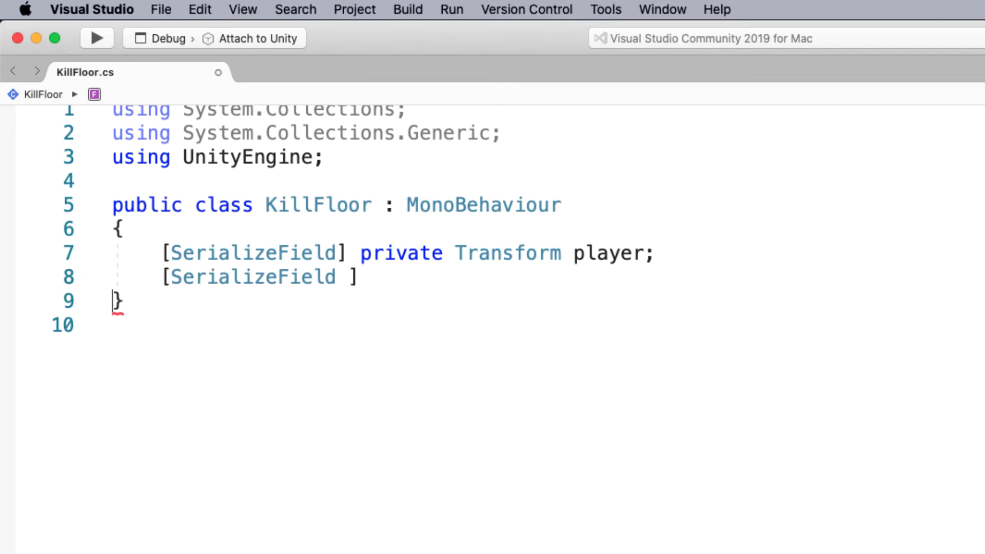
key(Left)
text(private )
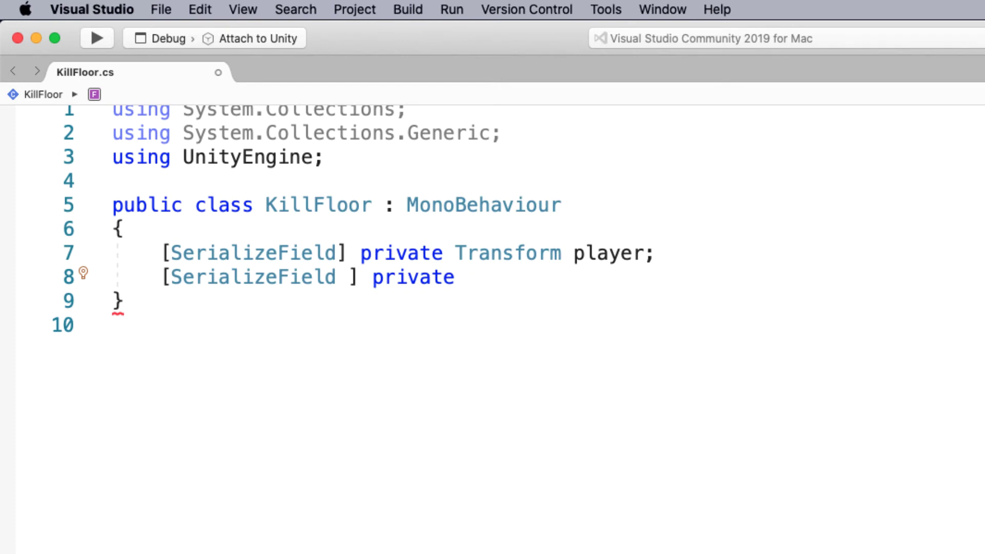
text(tra)
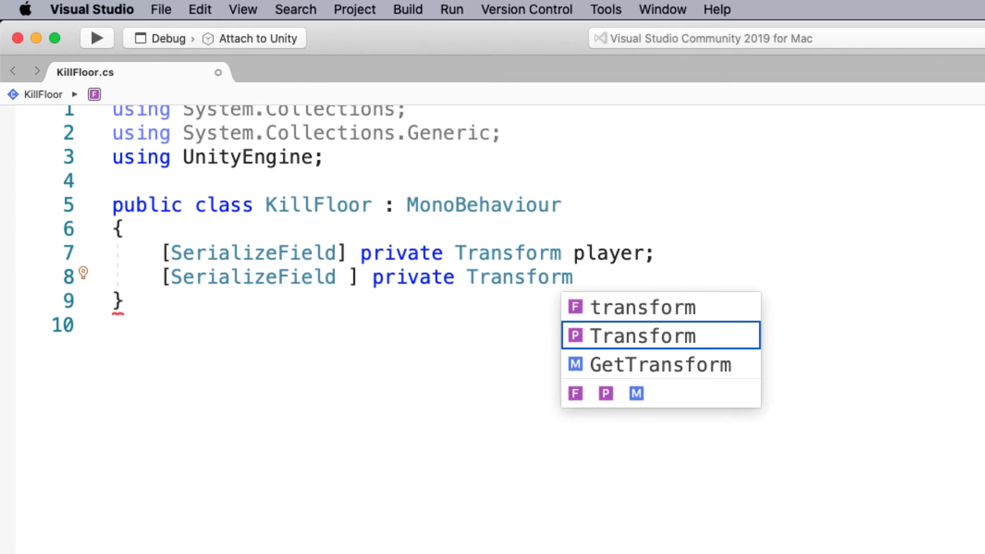
text( respawn_)
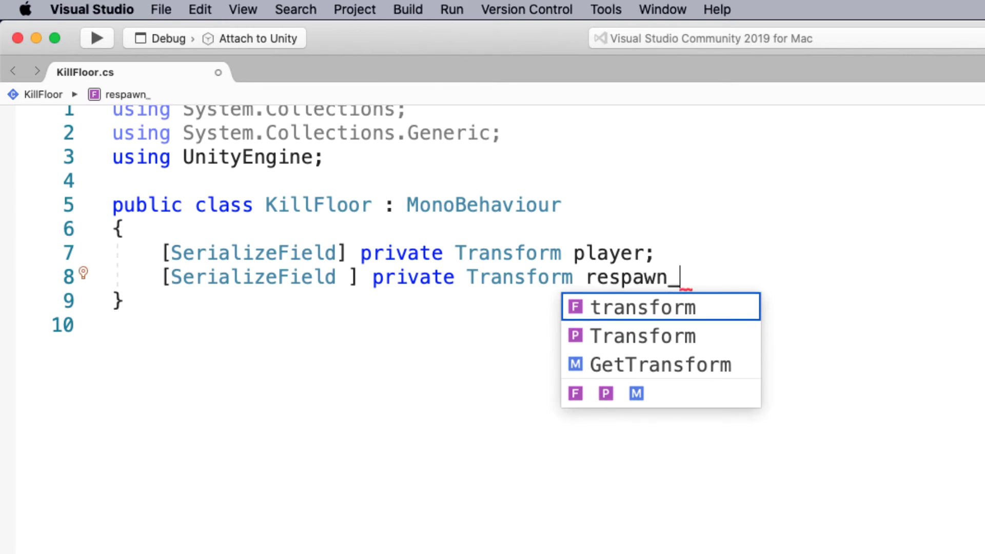
text(point)
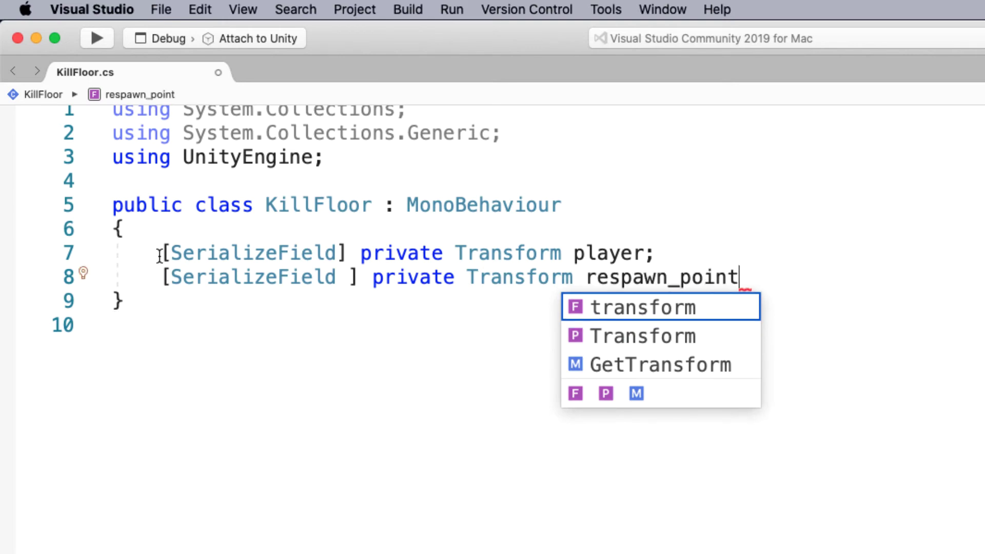
text(;)
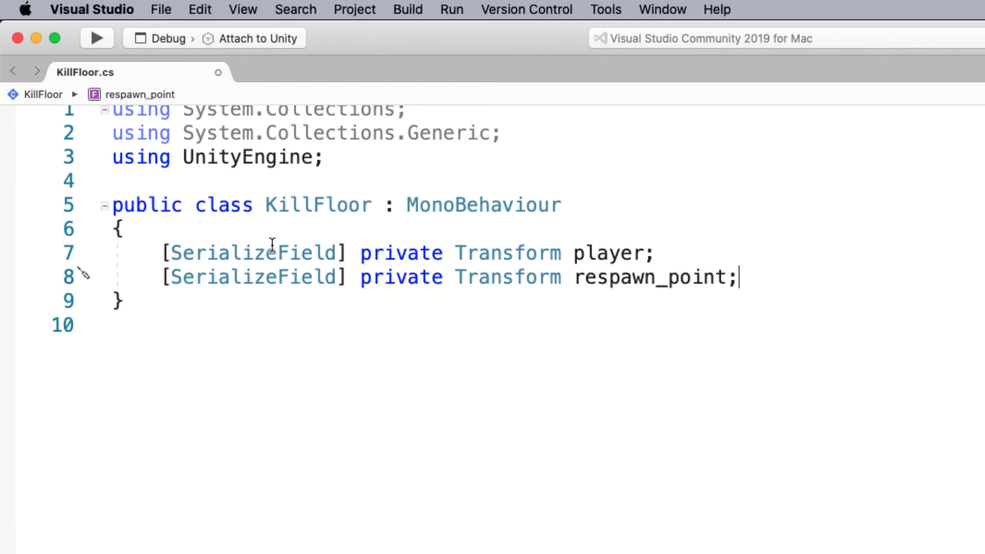
mouse_move(668, 287)
key(Return)
key(Return)
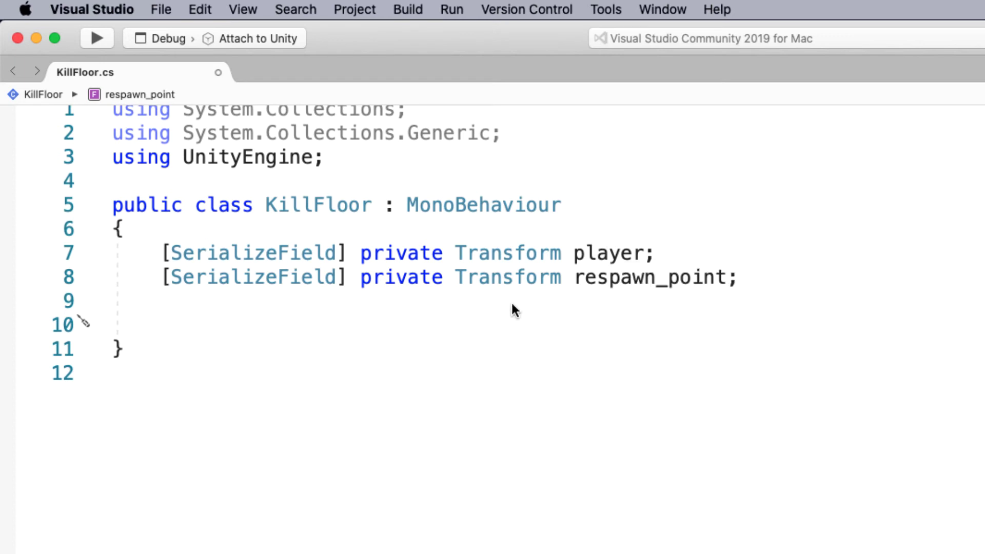
text(pric)
text(vate void )
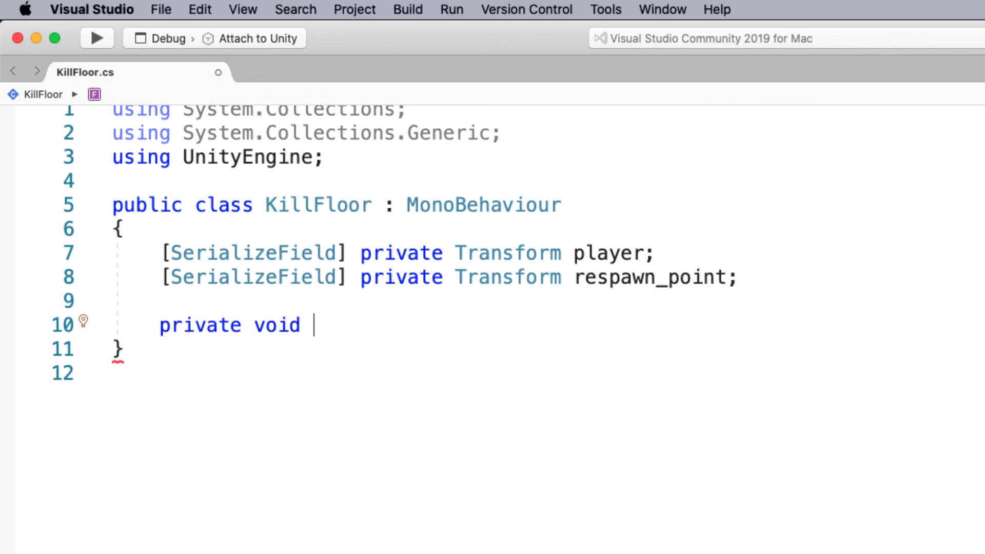
text(Ont)
- Write OnTriggerEnter setting player's position to respawn_point's position, then build to check errors
key(Down)
key(Down)
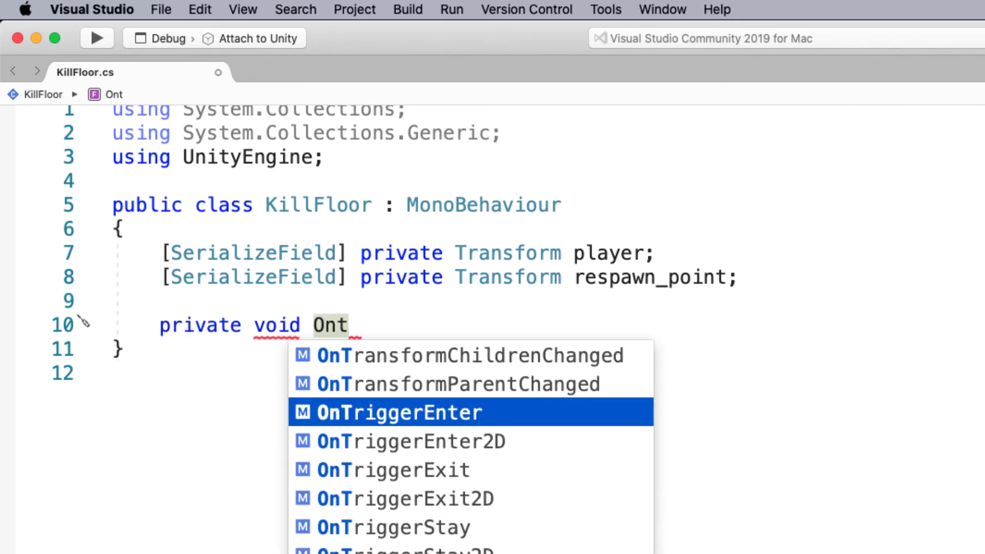
key(Return)
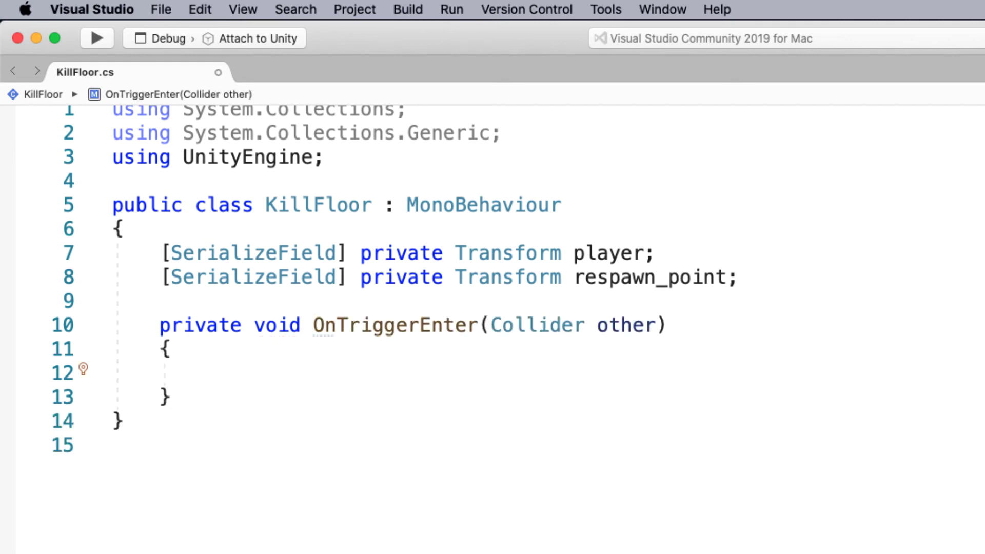
mouse_move(531, 326)
text(player.transform .)
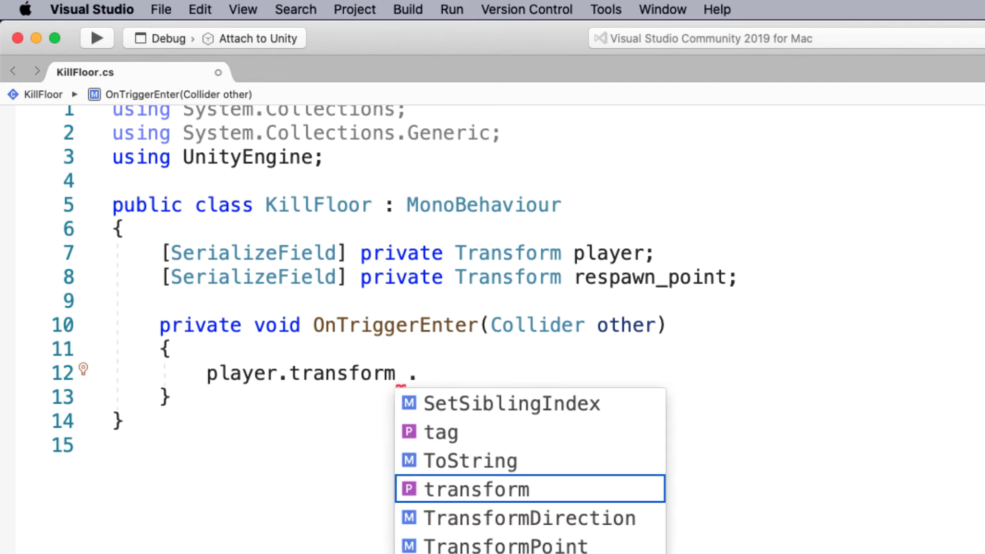
text(position )
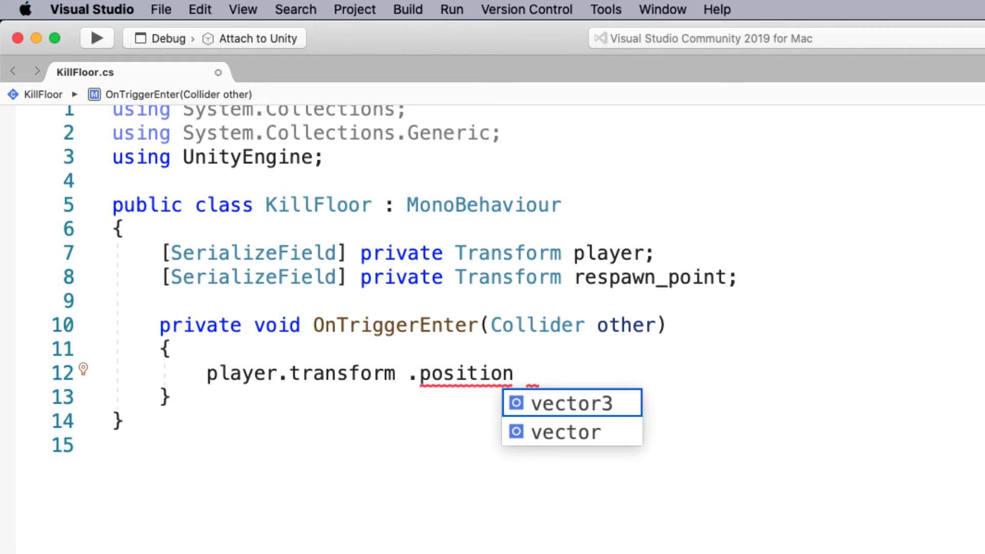
text(= )
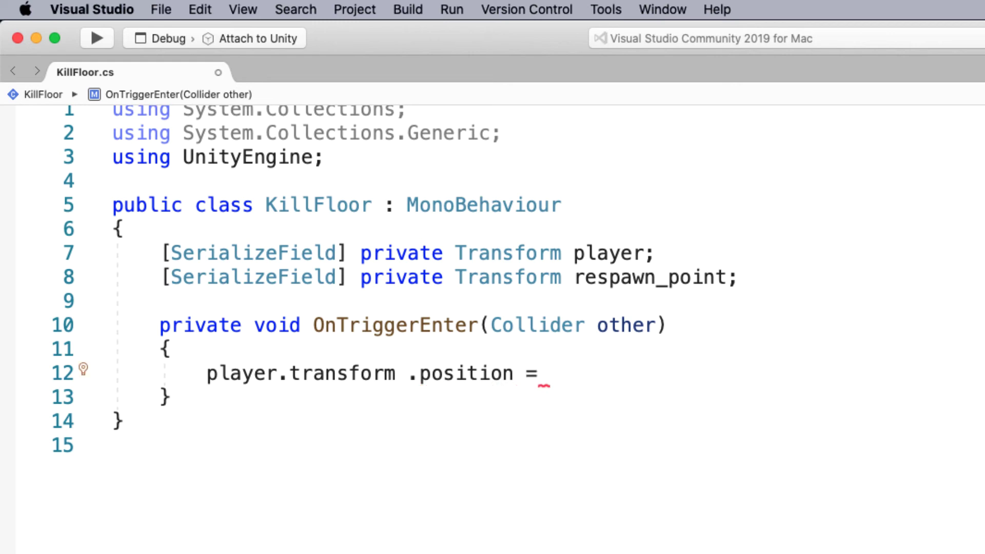
text(res)
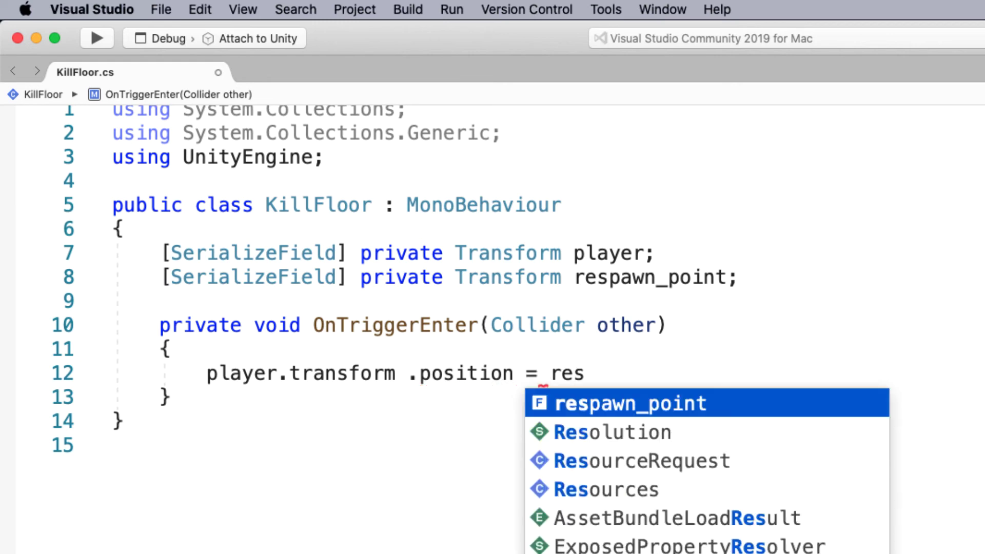
text(pawn_point .transform )
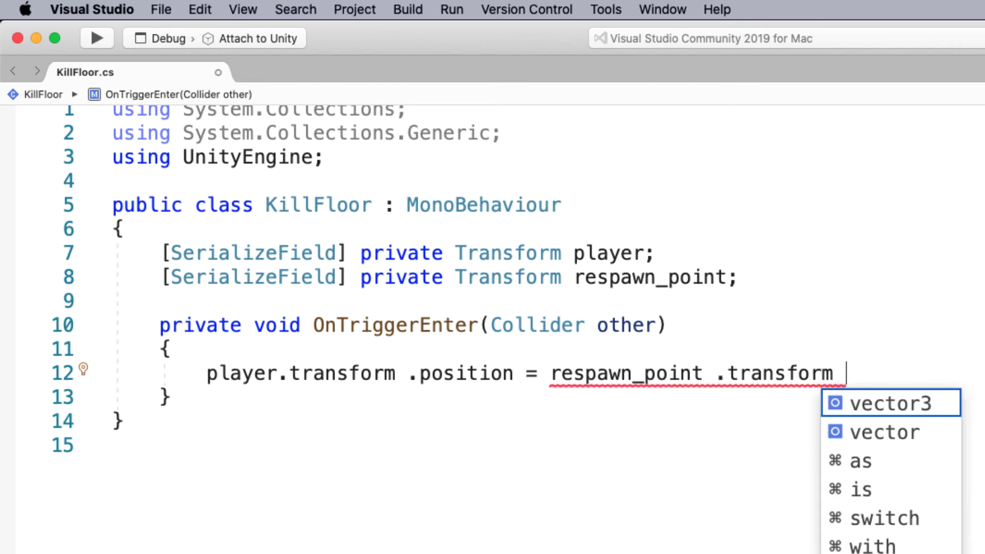
text(.position )
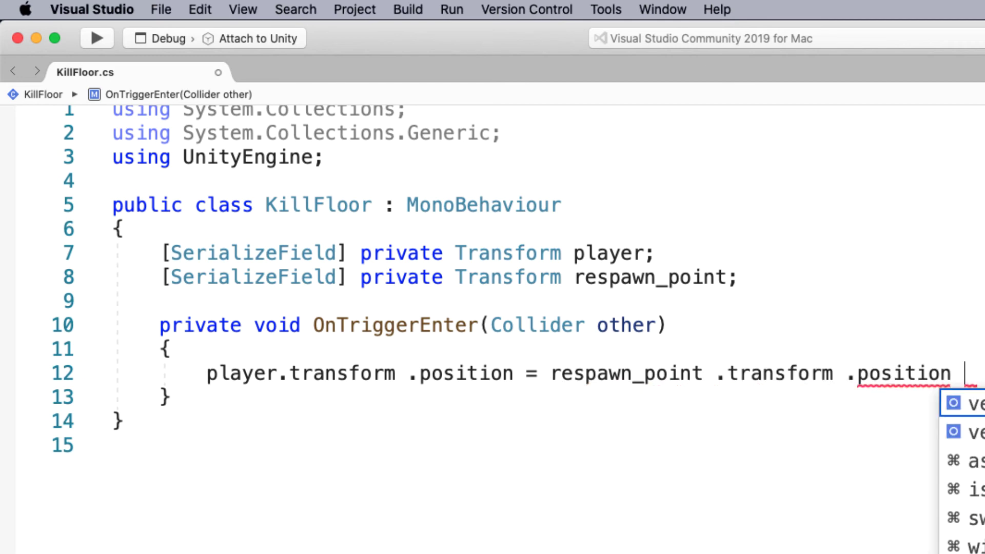
text(;)
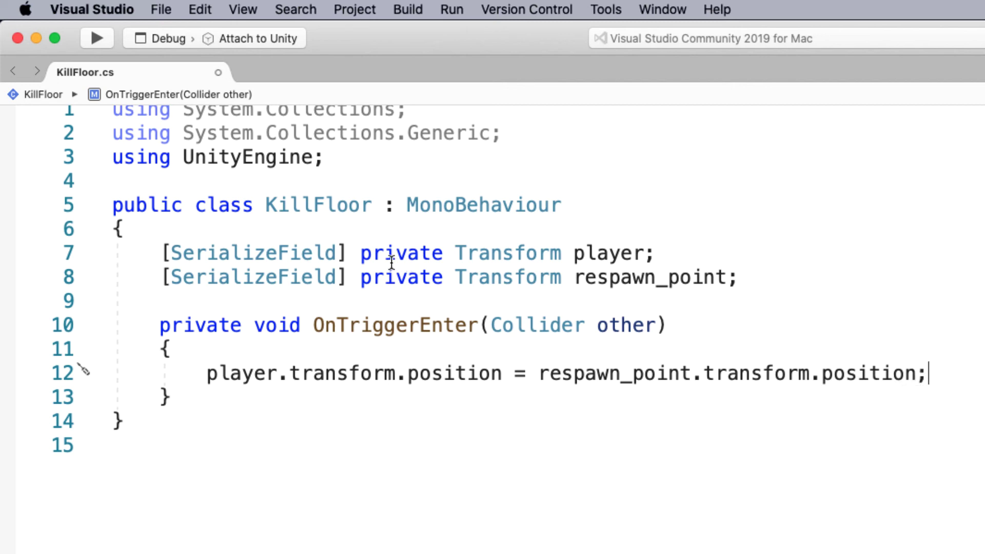
click(99, 38)
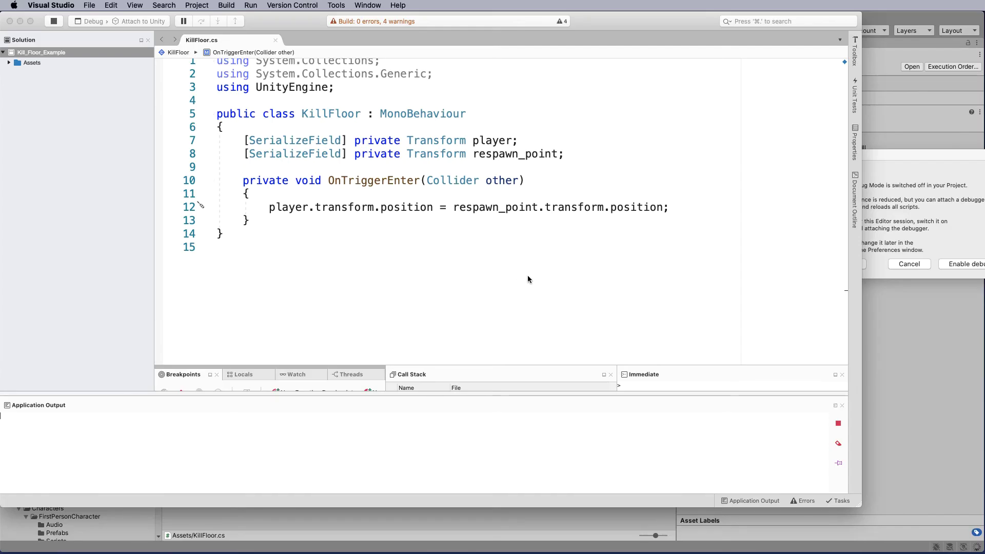
- Back in Unity, enable session debugging and drag the KillFloor script onto the KillFloor object
click(911, 408)
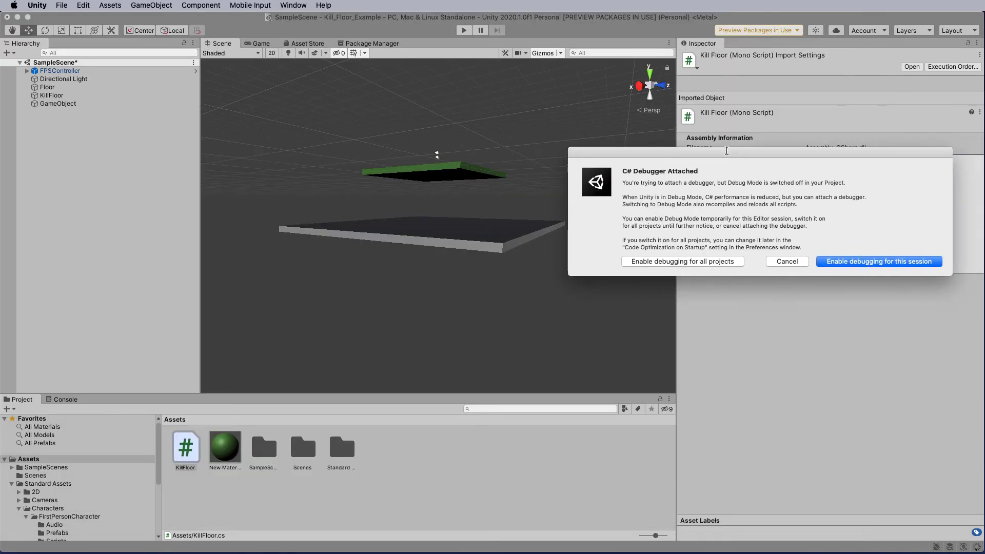
click(859, 265)
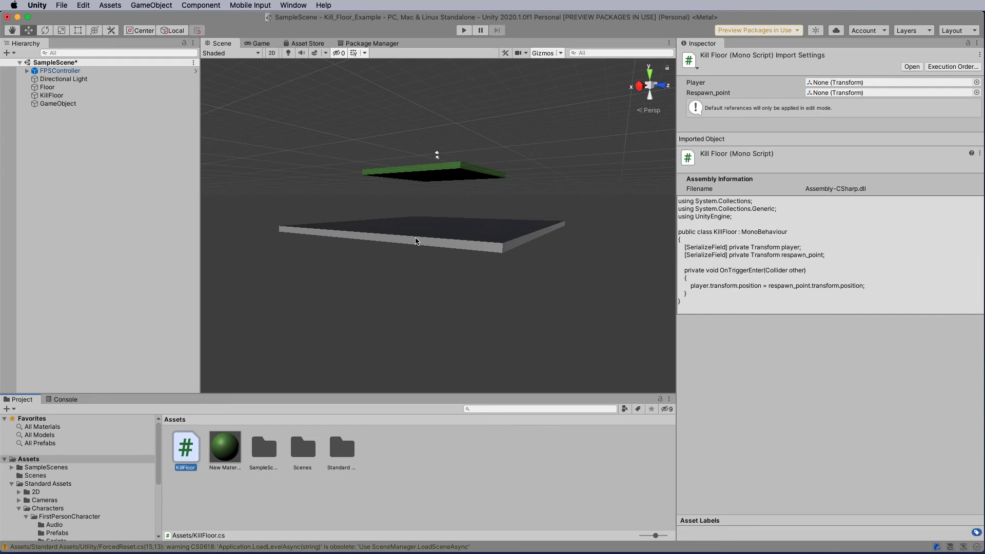
click(47, 96)
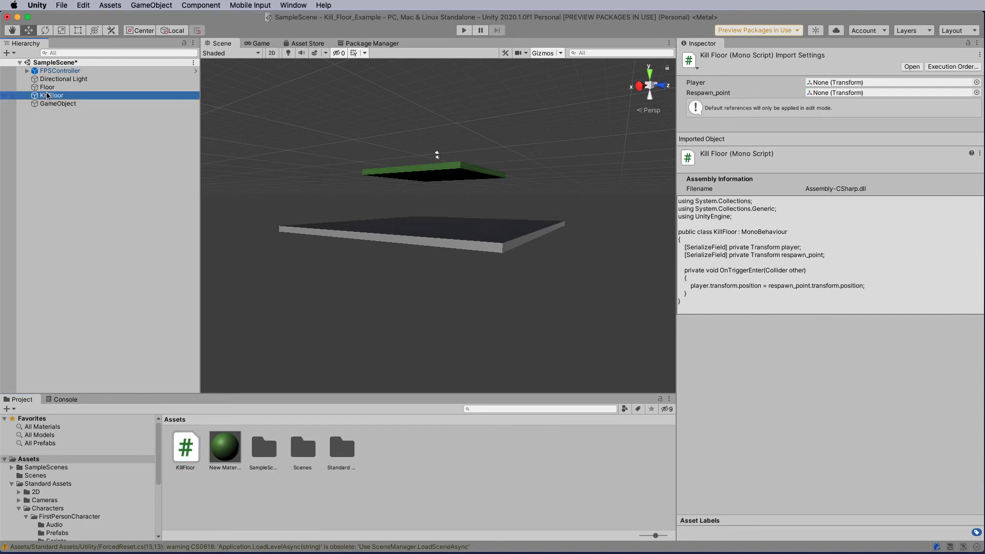
scroll(850, 472, down, 10)
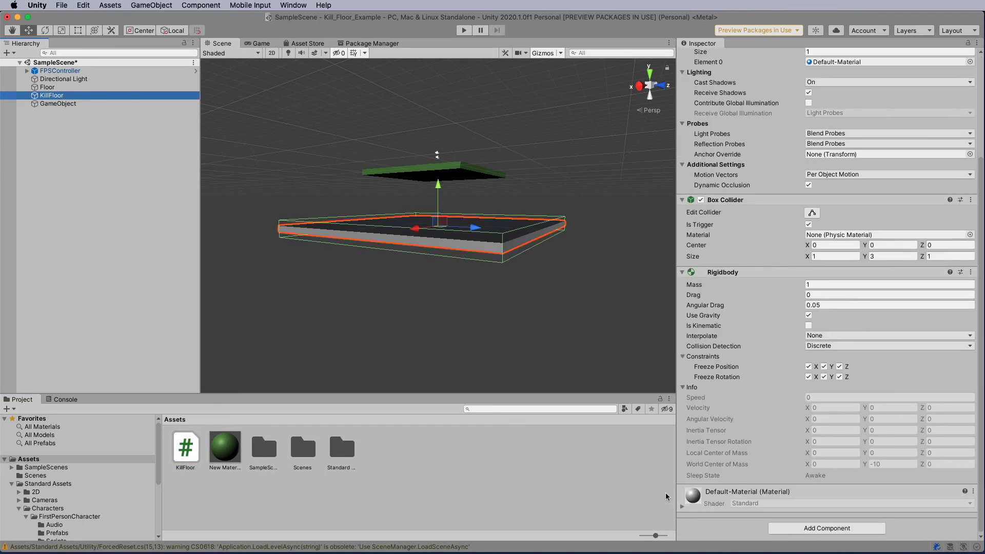
drag(186, 449, 739, 484)
scroll(768, 484, down, 2)
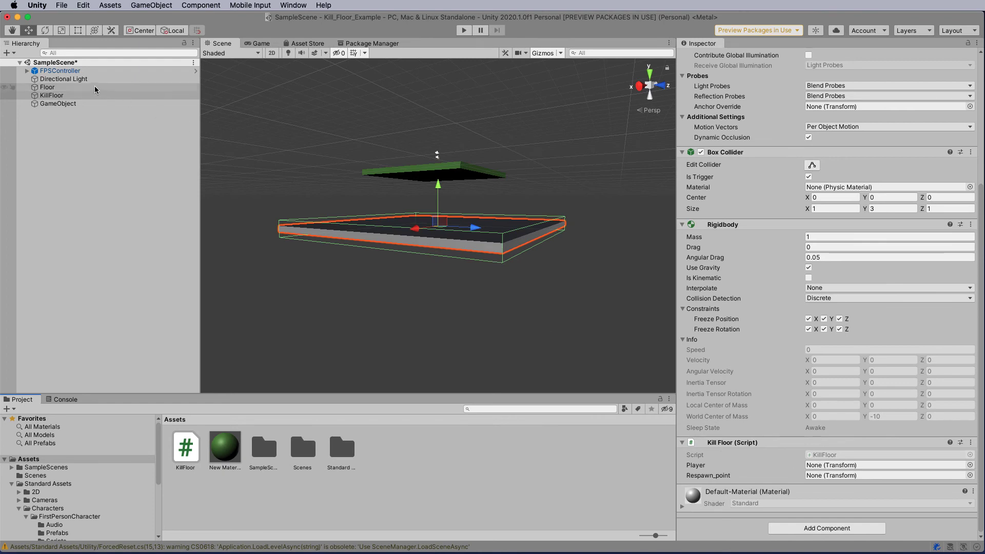
- Assign FPSController to the Kill Floor script's Player field, briefly checking the KillFloor code screenshot
drag(58, 74, 819, 470)
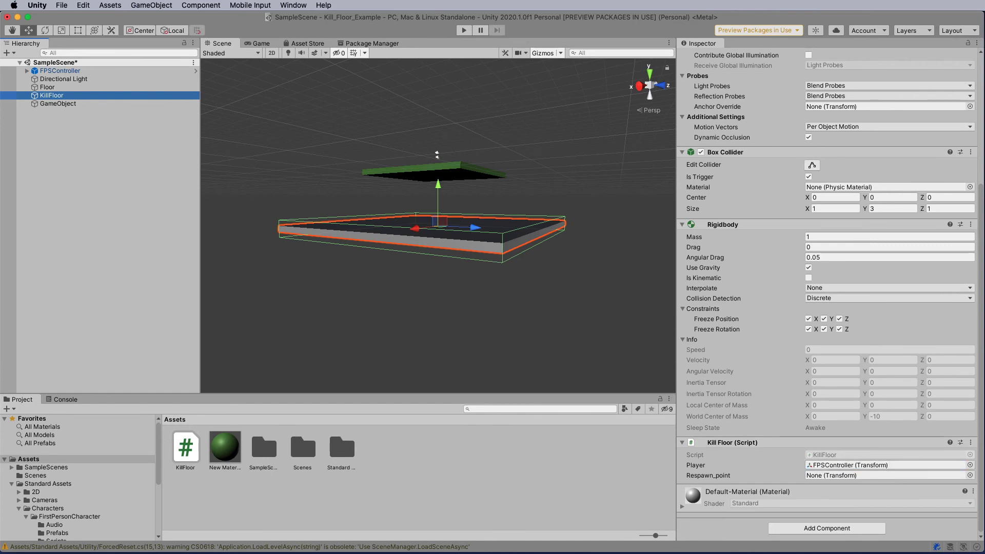
key(super+Tab)
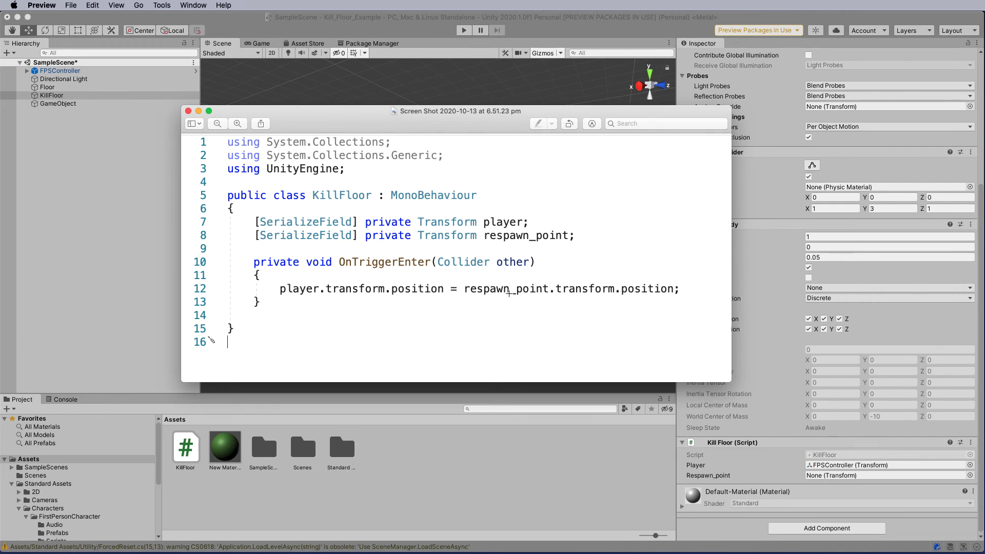
key(super+w)
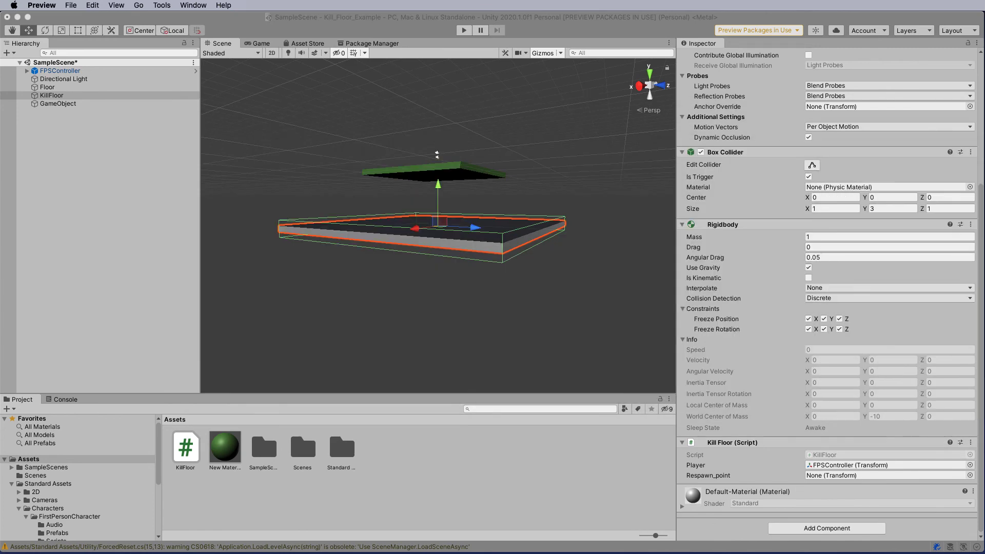
- Rename the empty GameObject to respawn01
click(54, 103)
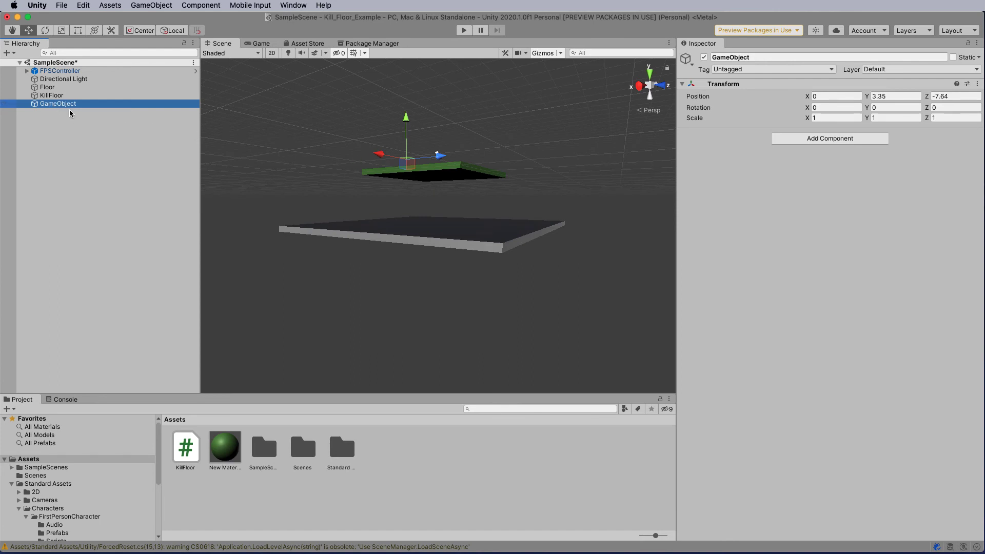
double_click(57, 104)
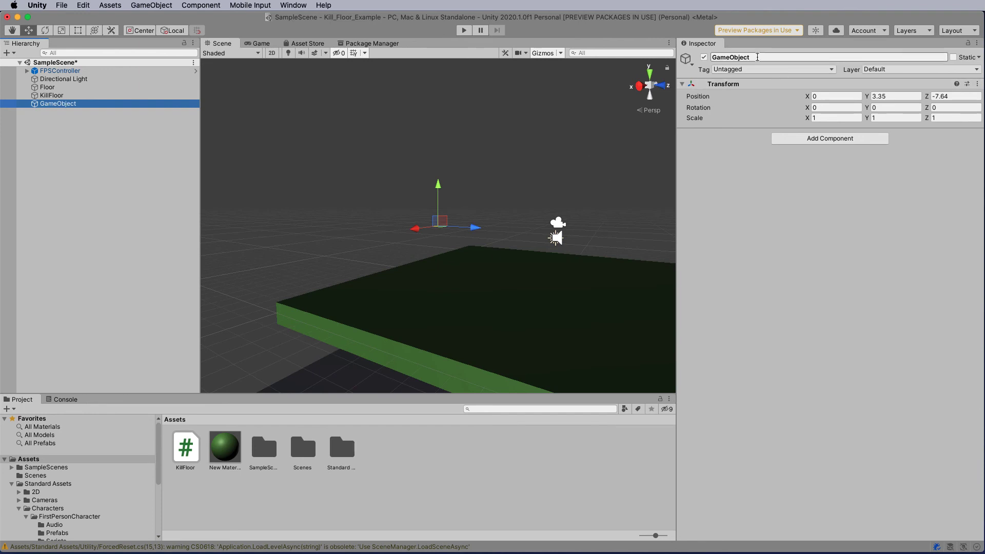
click(712, 58)
key(Left)
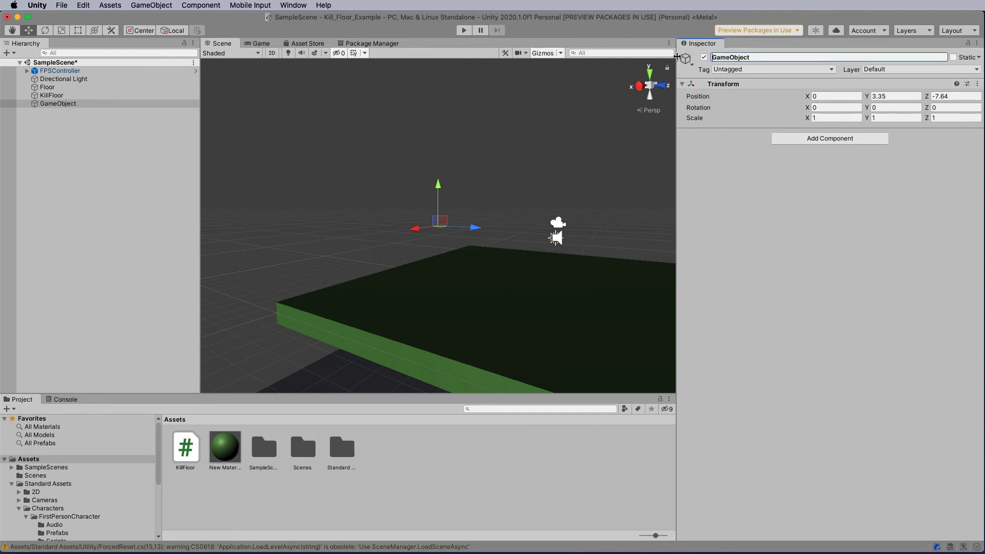
text(respawn01)
click(91, 169)
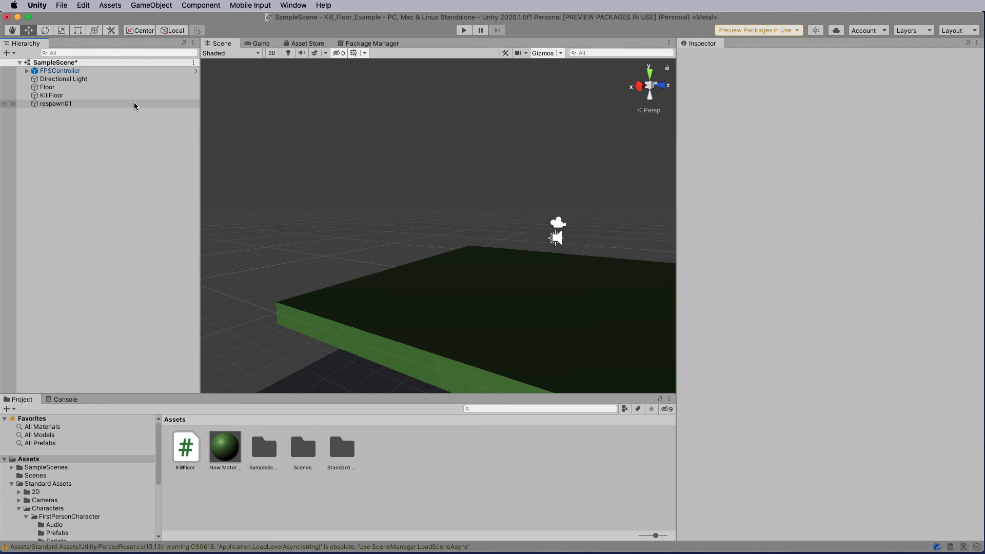
- Set respawn01 as the Respawn_point in KillFloor's Kill Floor script
click(80, 104)
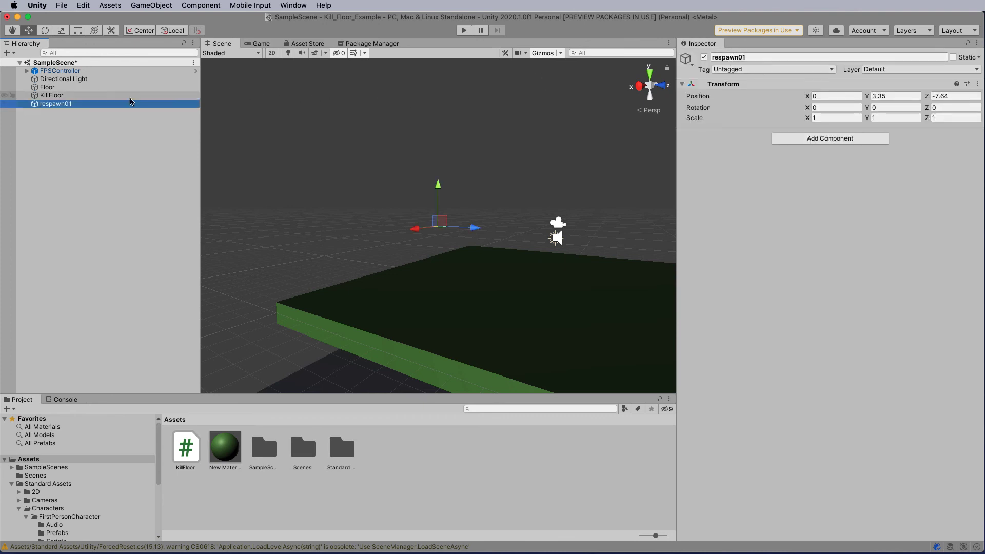
click(63, 98)
scroll(867, 388, down, 5)
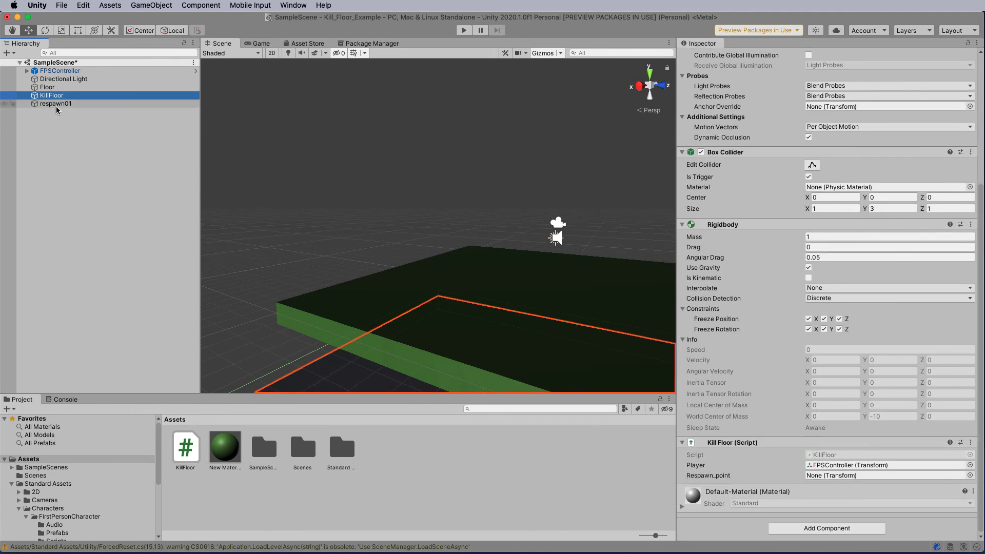
drag(53, 105, 817, 478)
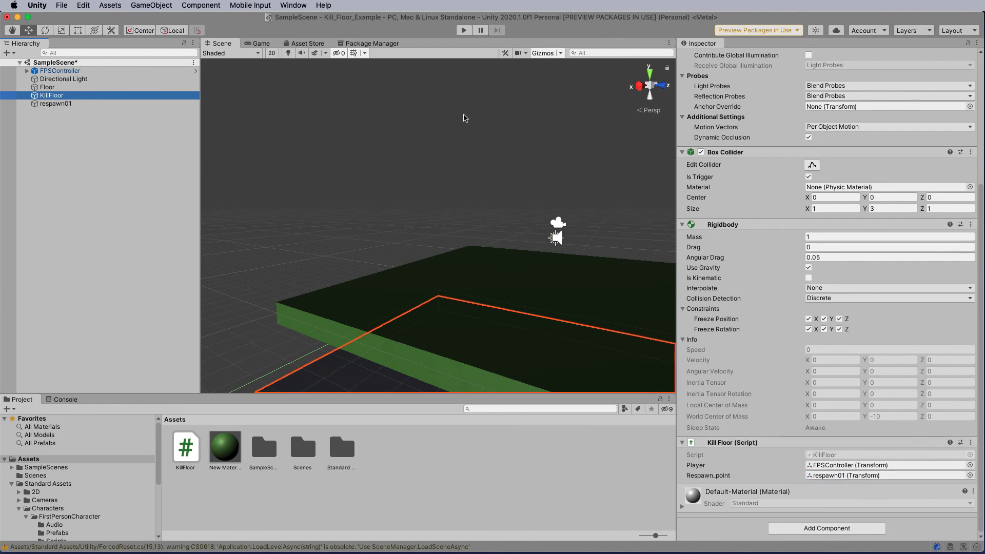
click(464, 30)
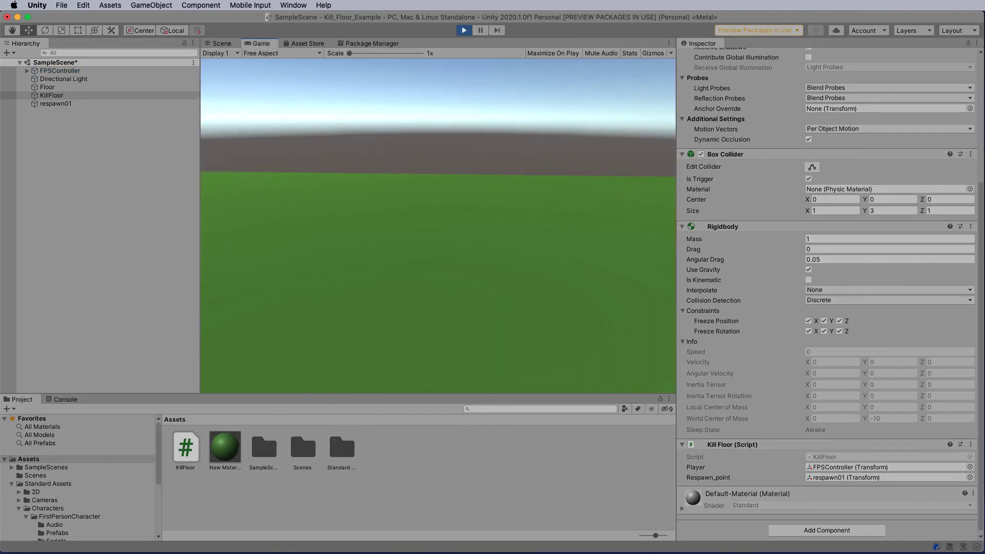
key(w)
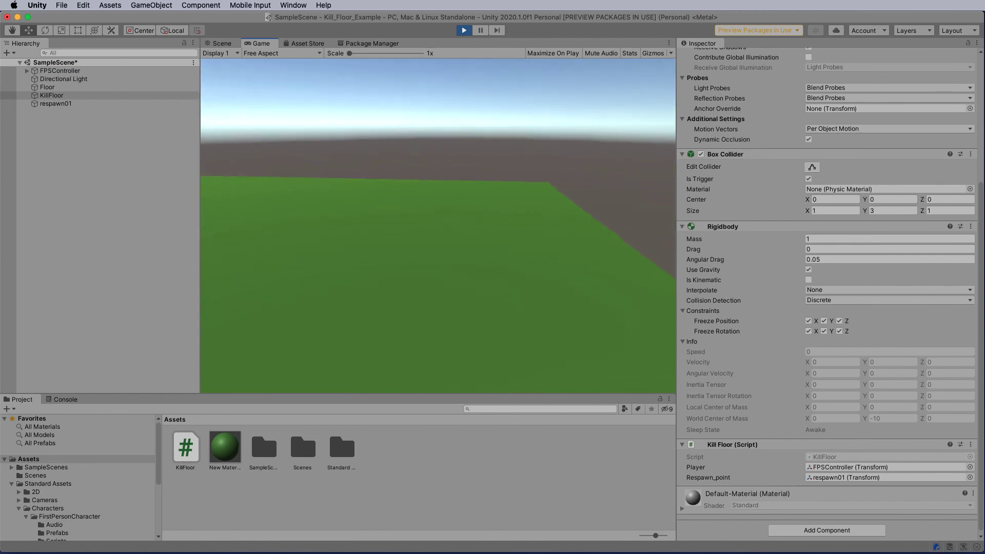
key(w)
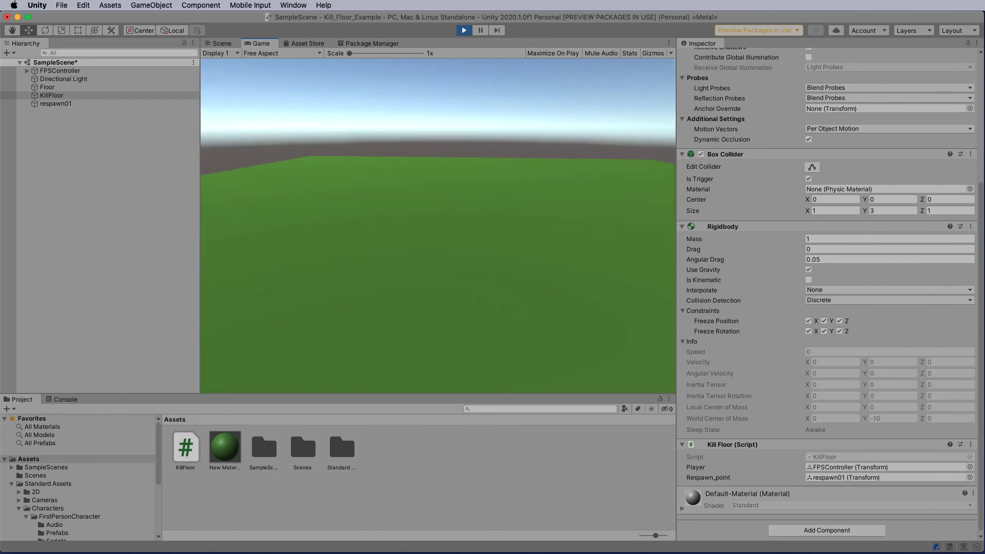
key(w)
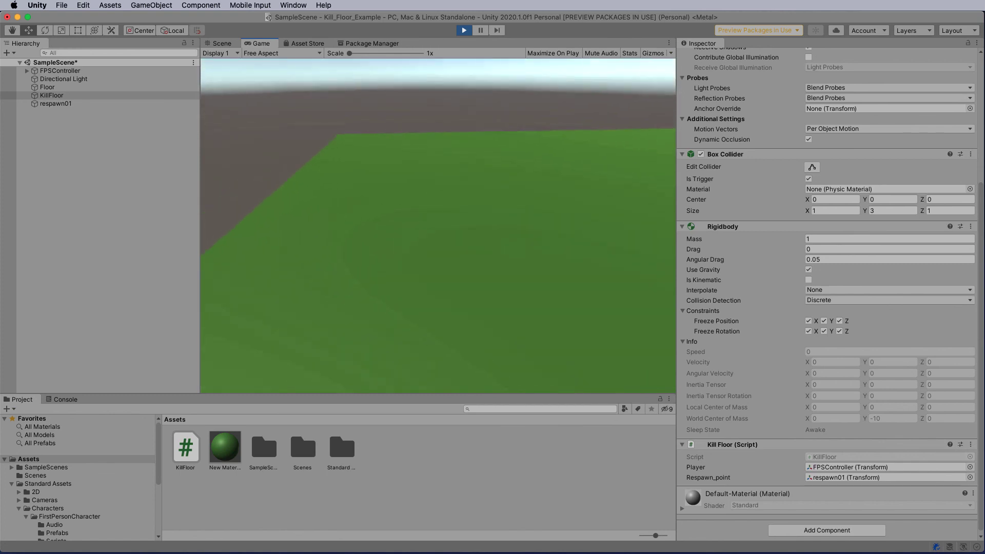
key(w)
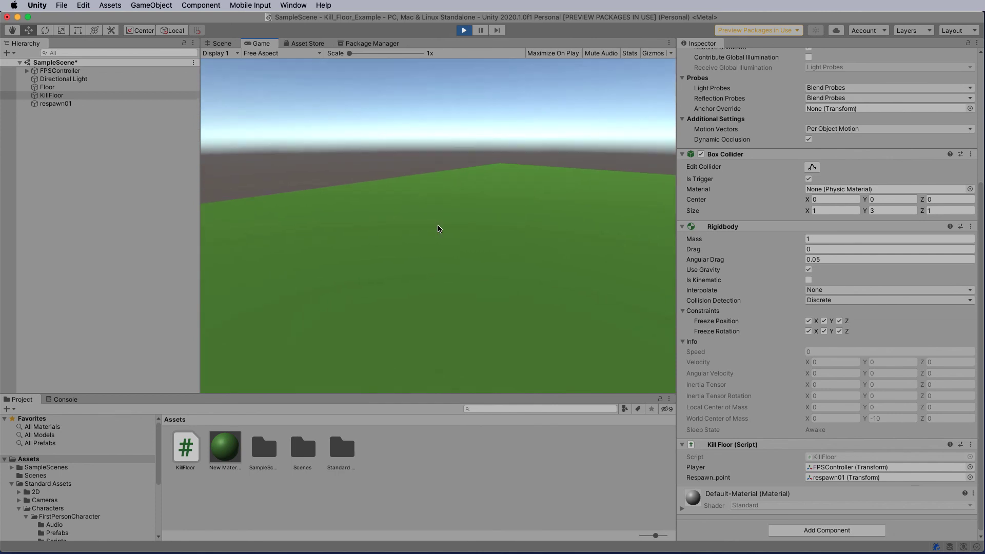
- Stop the test run and disable KillFloor's Mesh Renderer, viewing its remaining collider outline
click(464, 30)
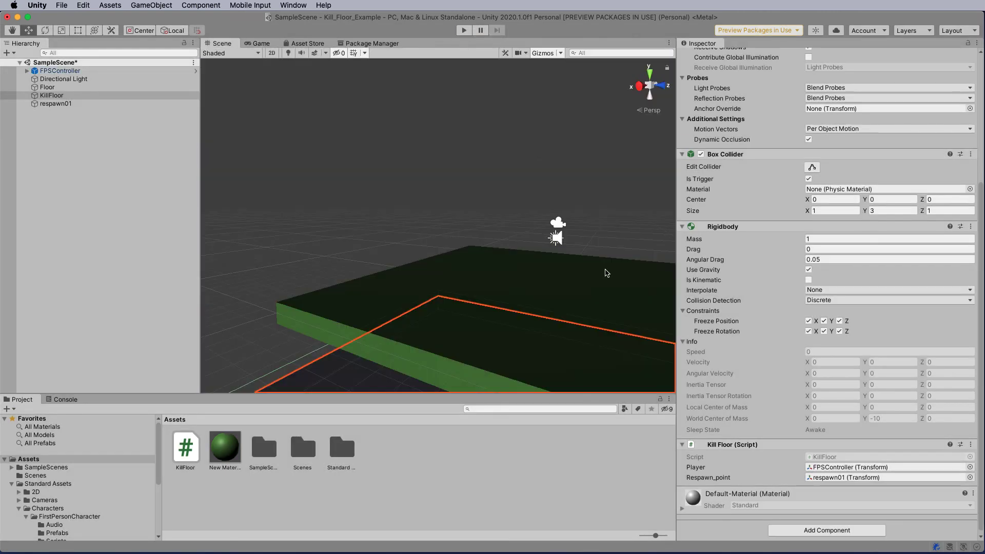
click(57, 97)
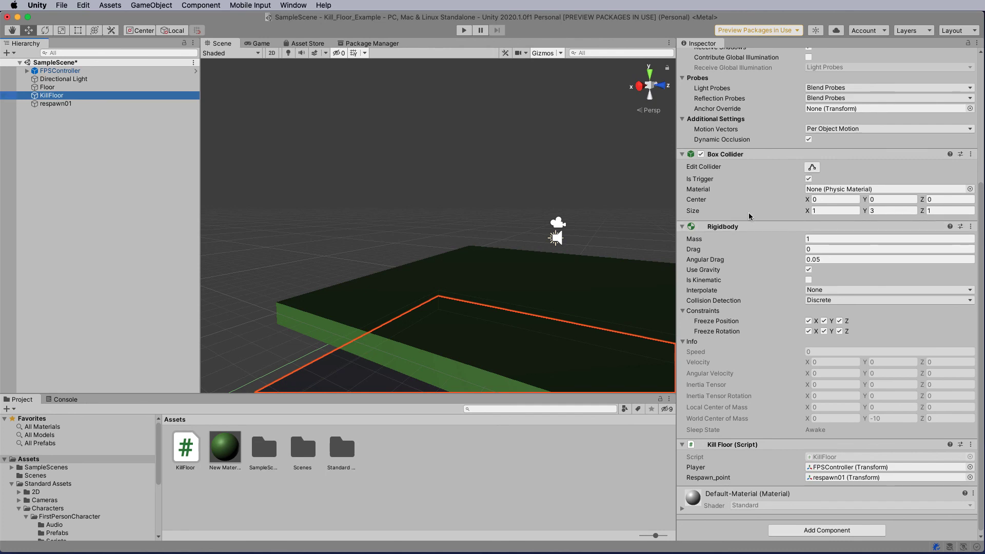
scroll(749, 215, up, 5)
click(700, 160)
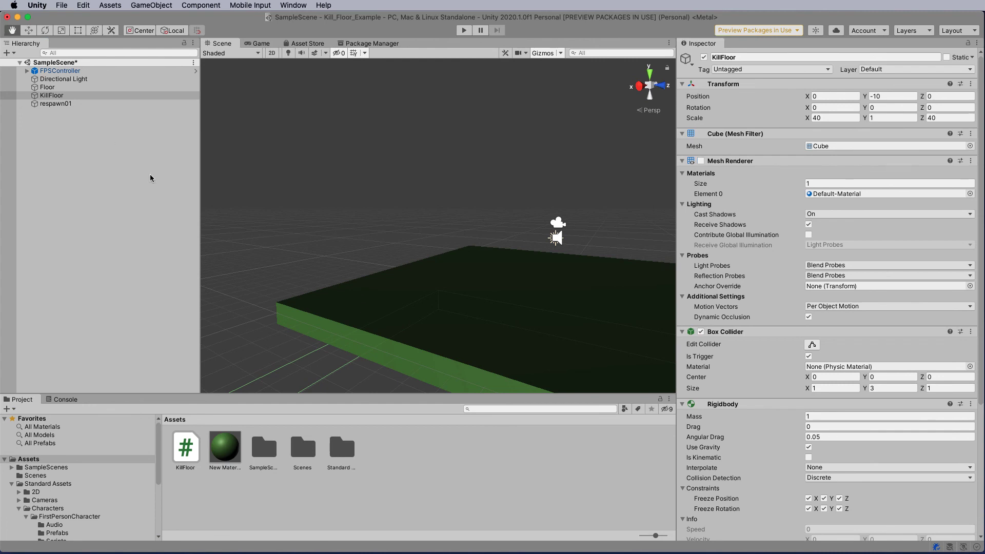
middle_drag(228, 216, 615, 105)
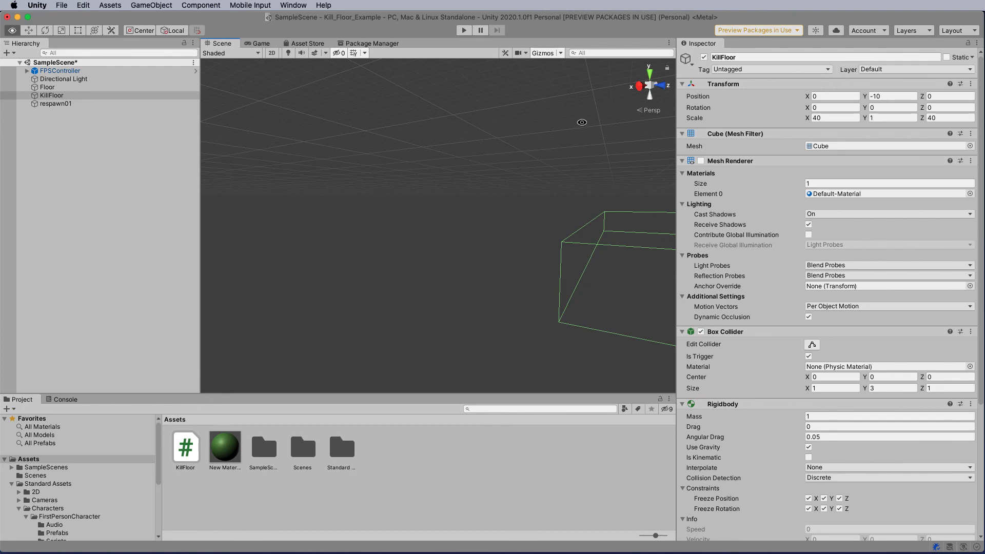
alt+drag(572, 134, 783, 168)
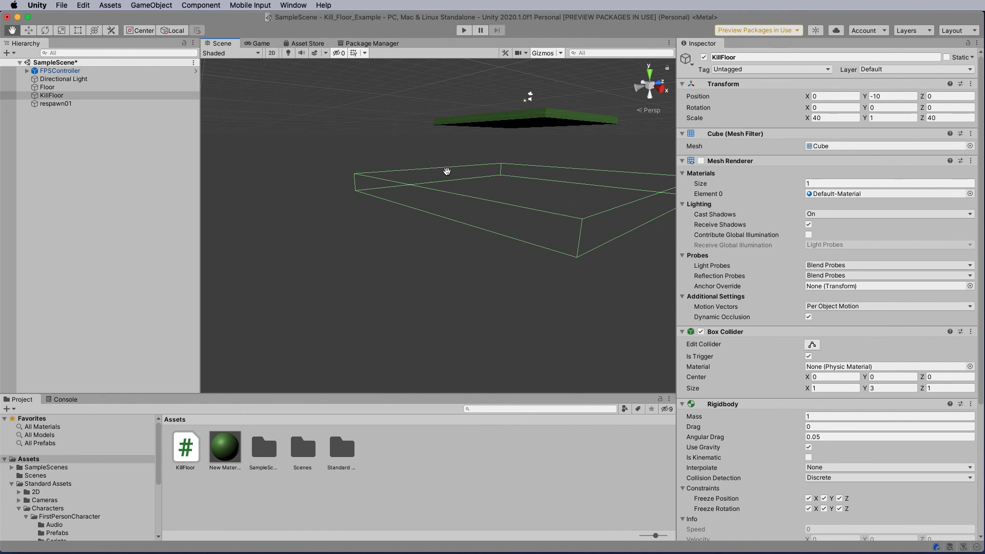
- Enter Play mode to test falling onto the hidden KillFloor trigger
click(464, 30)
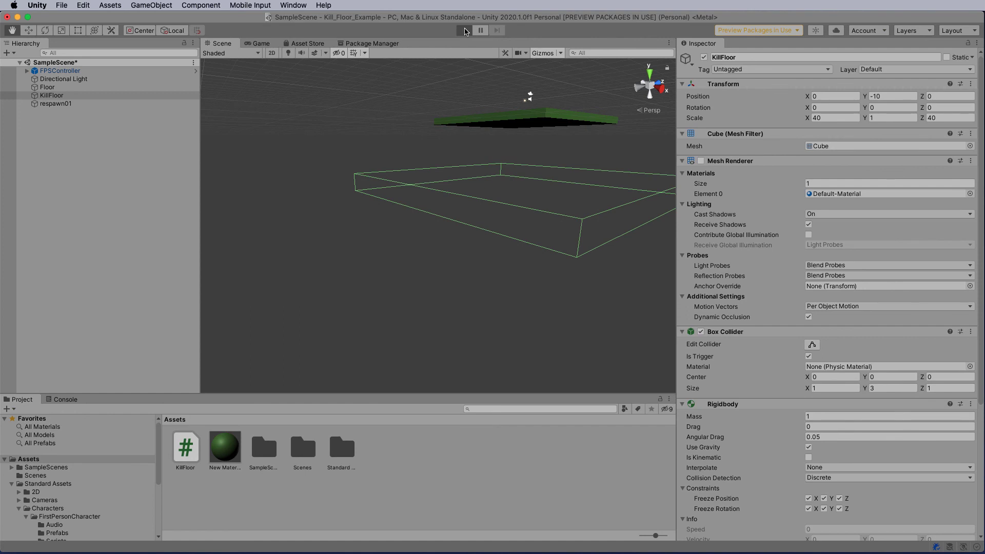